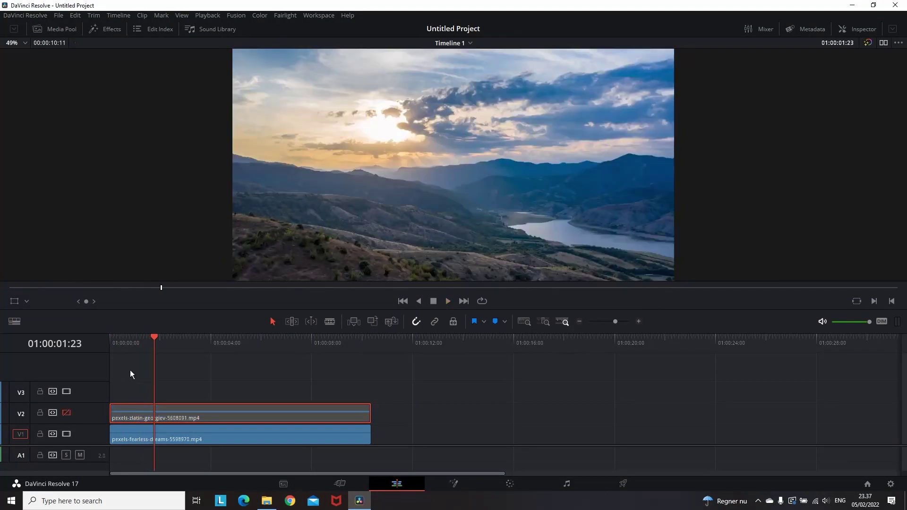
click(67, 413)
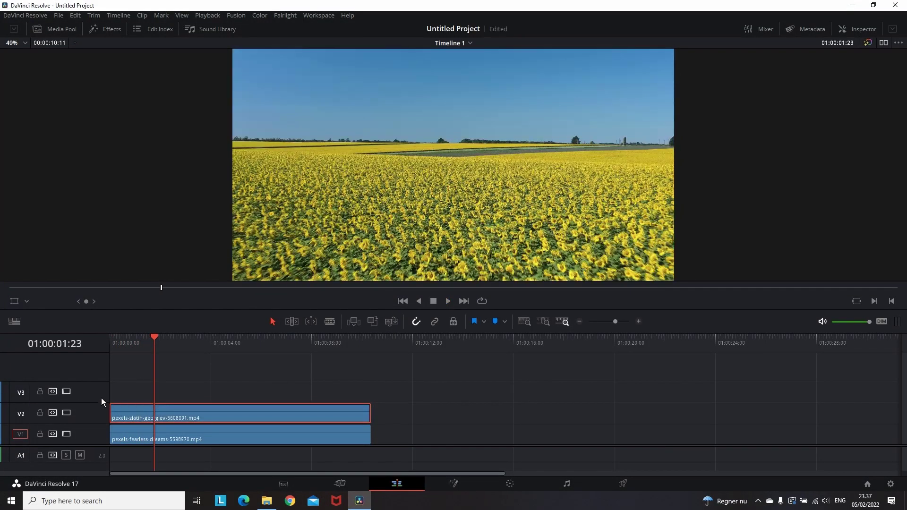
Step: Re-enable track V2 and apply the 3D Keyer effect to the sunflower clip
drag(141, 341, 98, 342)
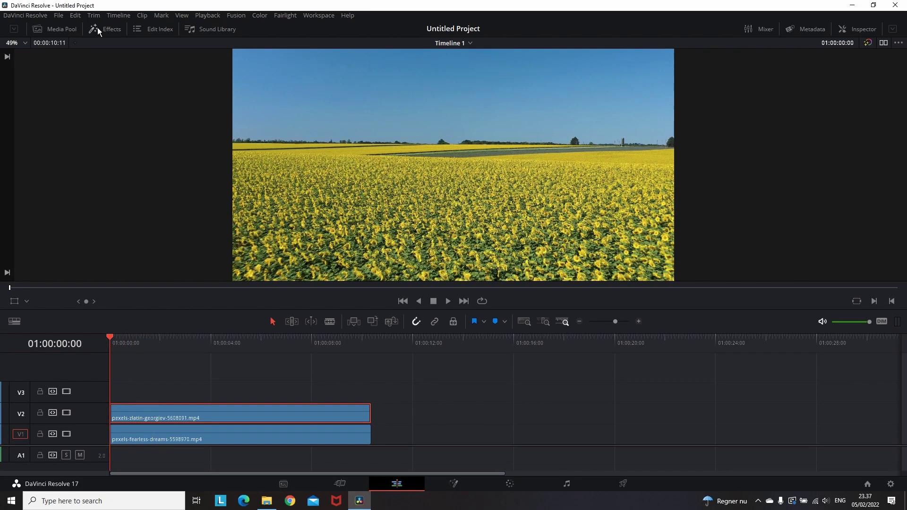
click(99, 30)
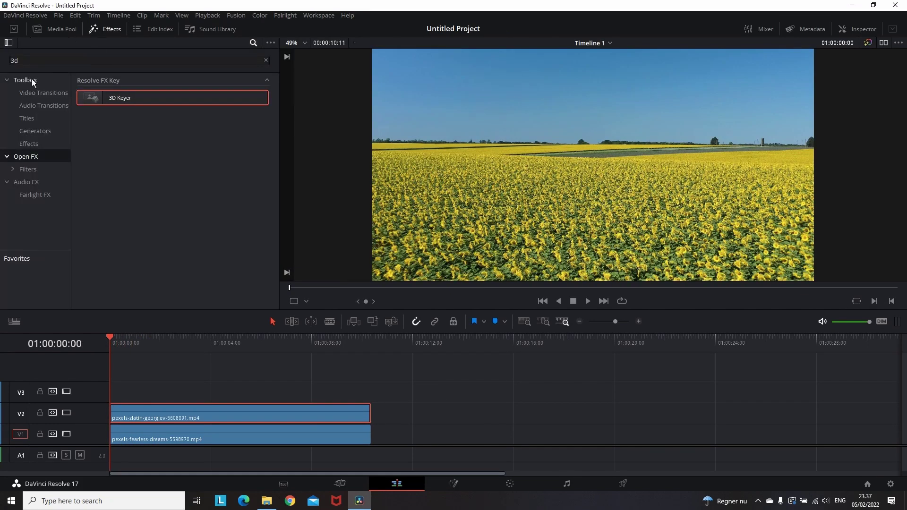
click(35, 62)
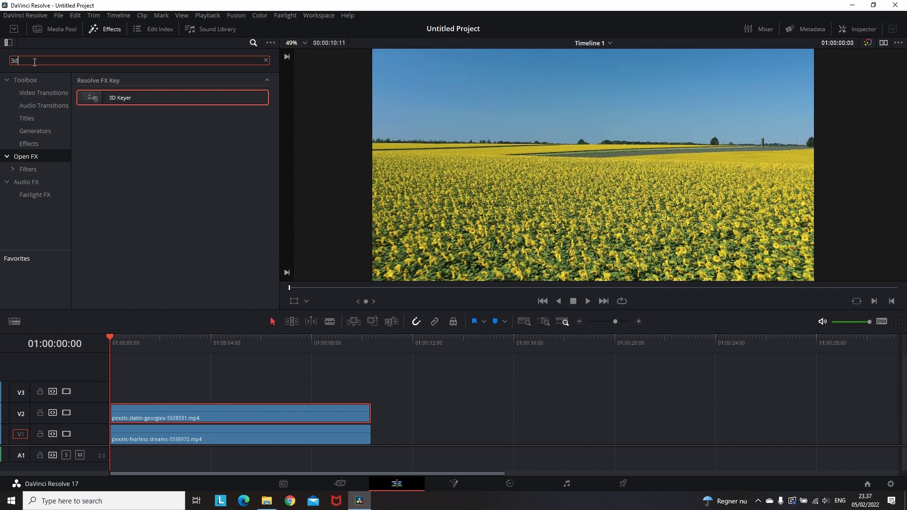
drag(115, 97, 166, 407)
click(100, 30)
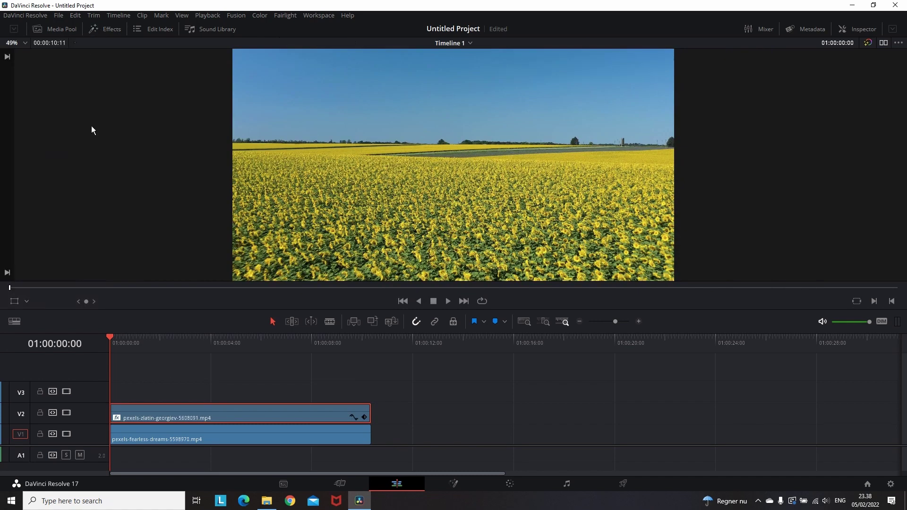
Step: Show the Open FX Overlay in the viewer and stroke across the blue sky to key it out
click(26, 302)
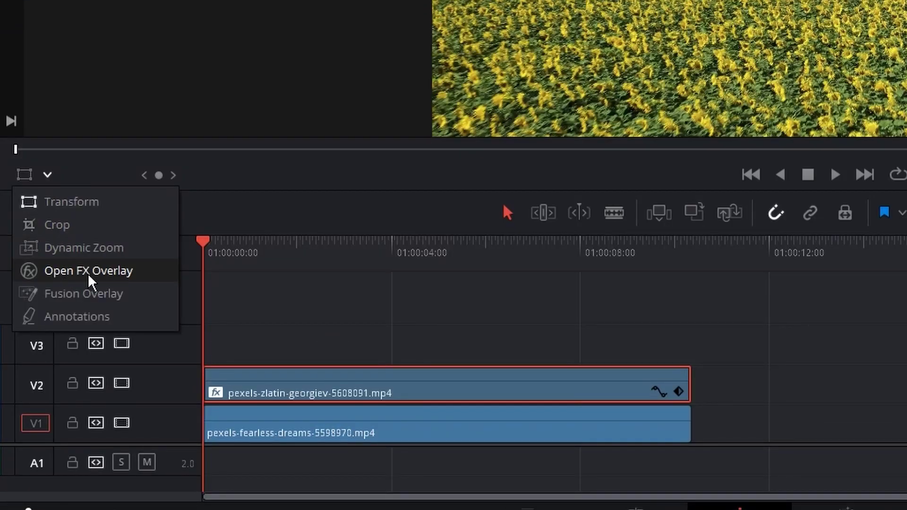
click(89, 271)
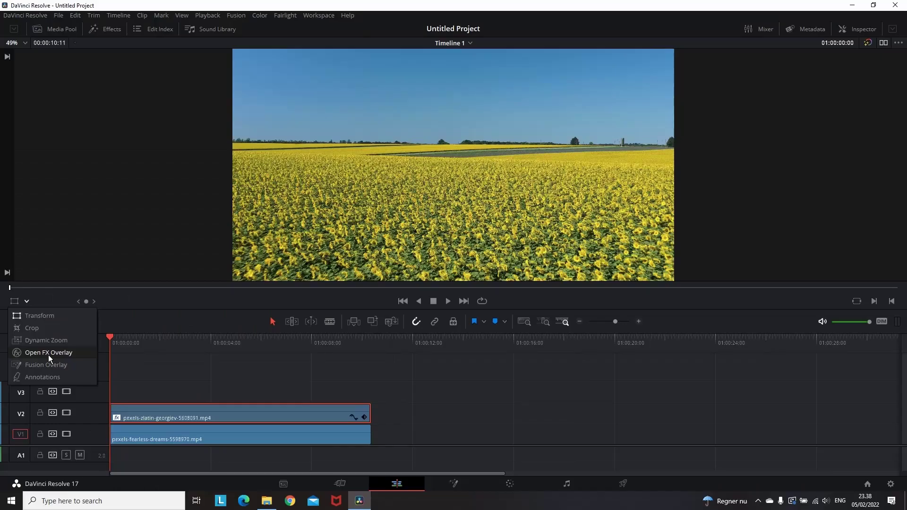
drag(362, 101, 613, 97)
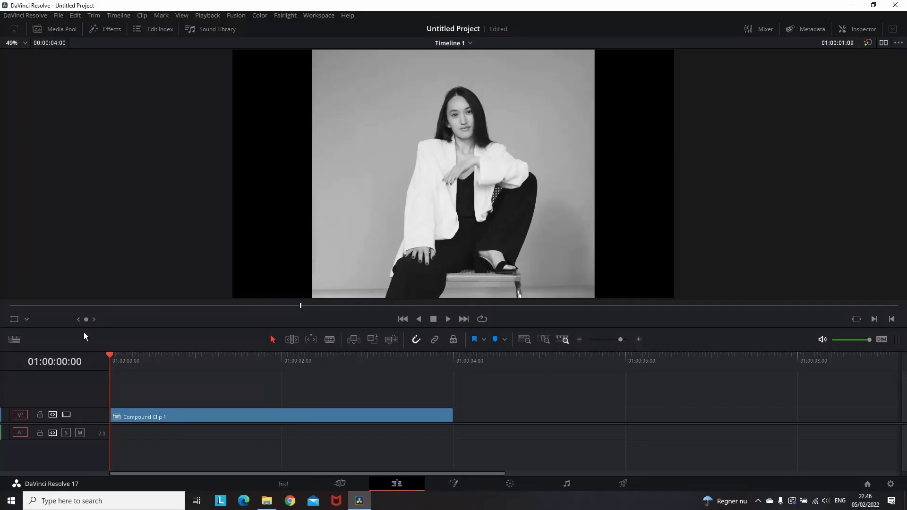
Step: Preview the photo clip, then blade Compound Clip 1 at 01:00:03:08
click(447, 319)
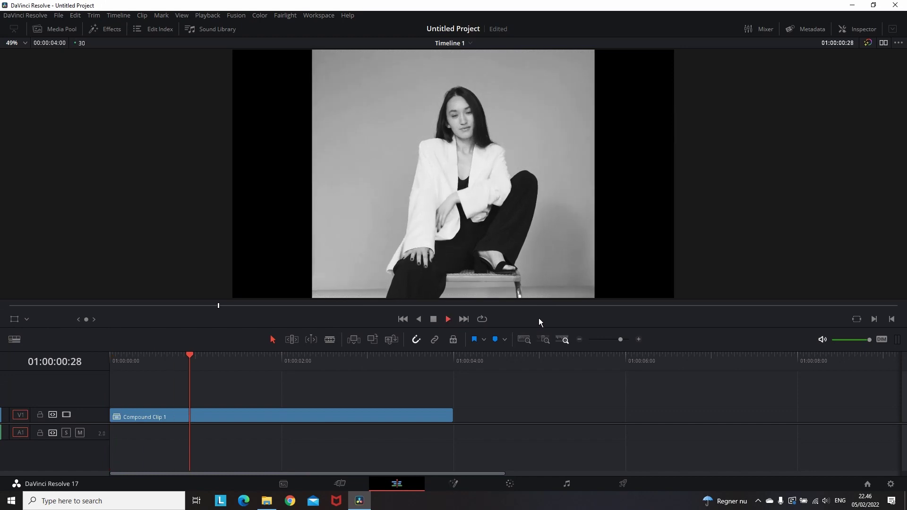
click(433, 318)
drag(418, 356, 390, 356)
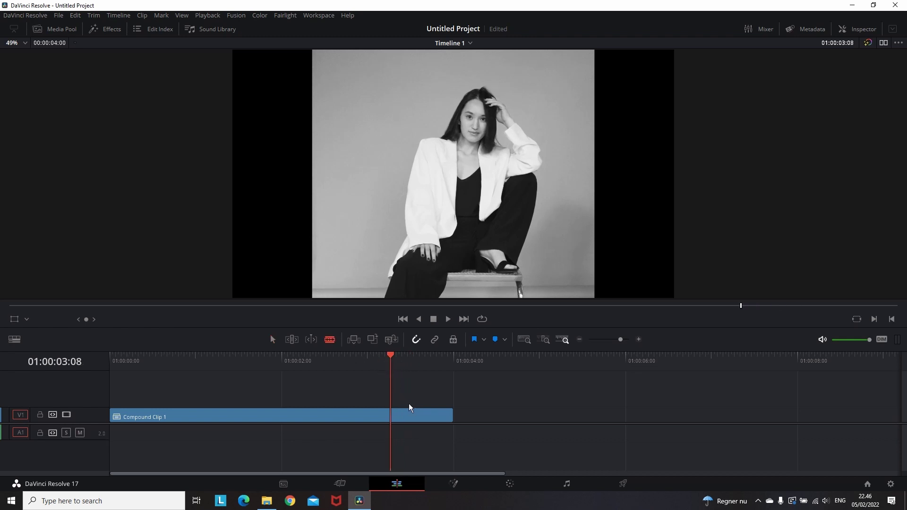
click(391, 416)
Step: Open Change Clip Speed for the second part and tick Freeze Frame
click(430, 415)
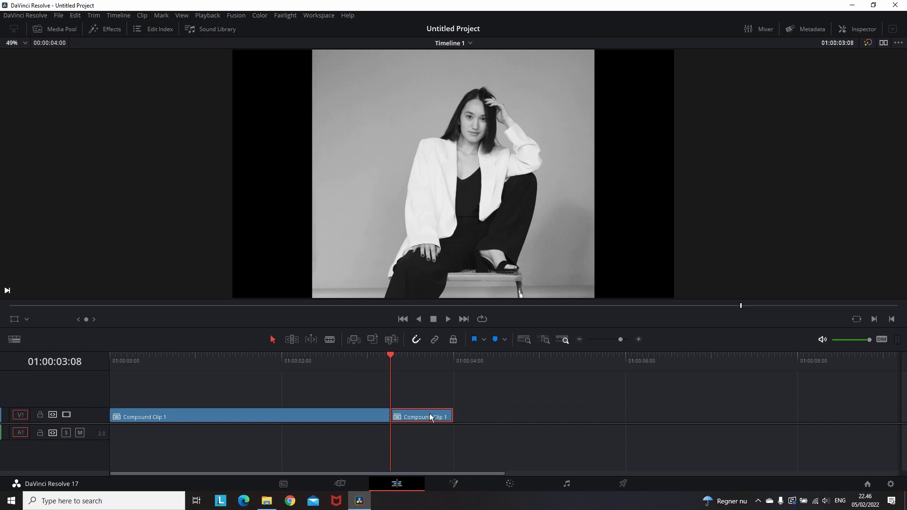
right_click(430, 417)
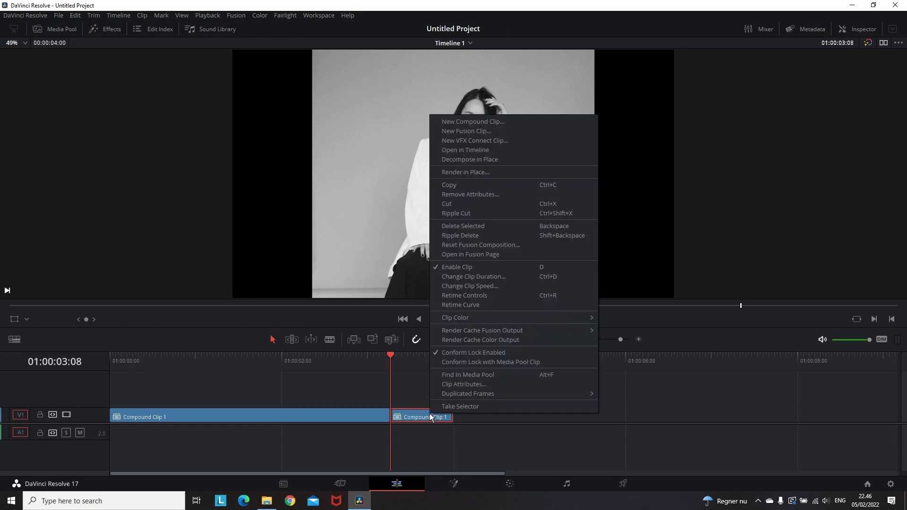
click(467, 286)
click(460, 316)
Step: Confirm the freeze frame and place an Adjustment Clip on V2, trimmed to the photo clip's end
click(495, 385)
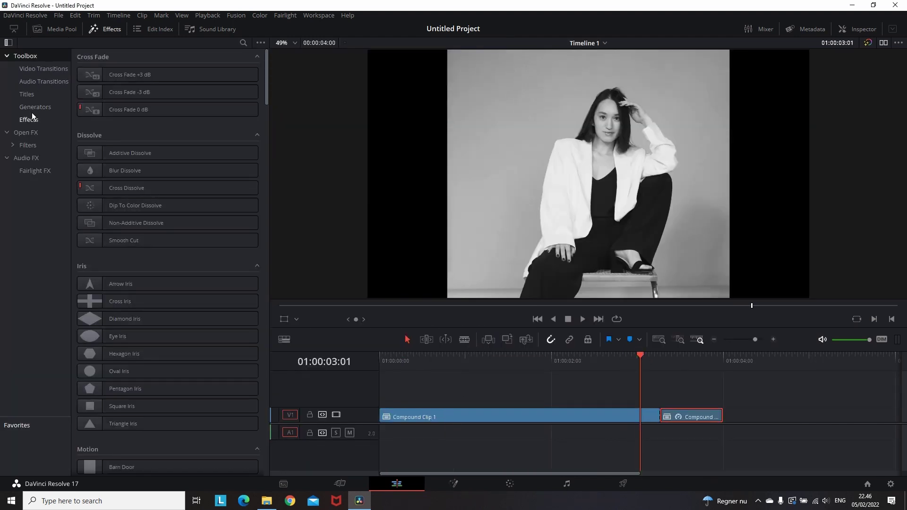
click(32, 120)
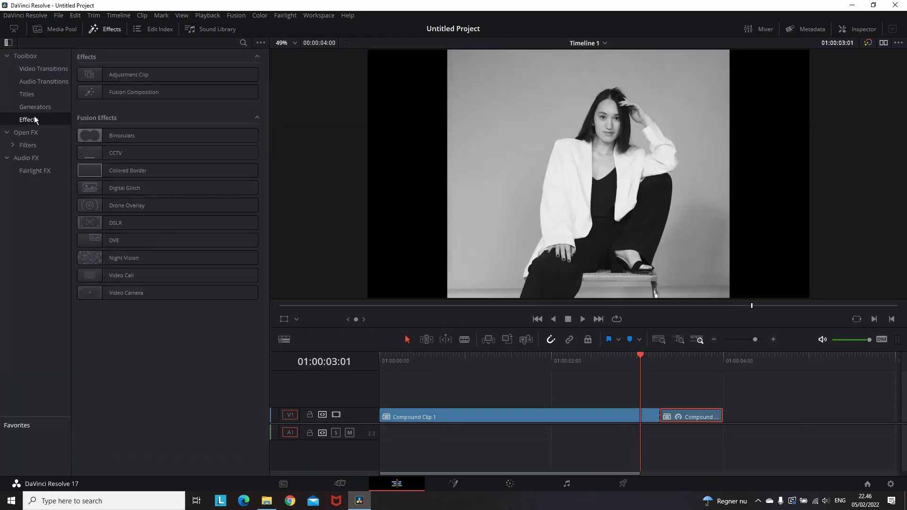
drag(128, 74, 431, 401)
drag(810, 401, 723, 402)
Step: Search Effects for 'bor' and apply Colored Border to the Adjustment Clip
click(49, 56)
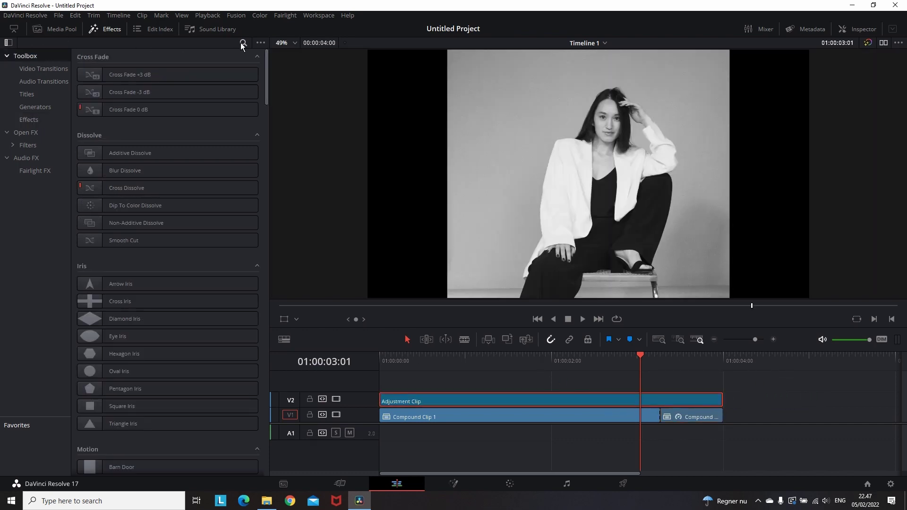
click(242, 43)
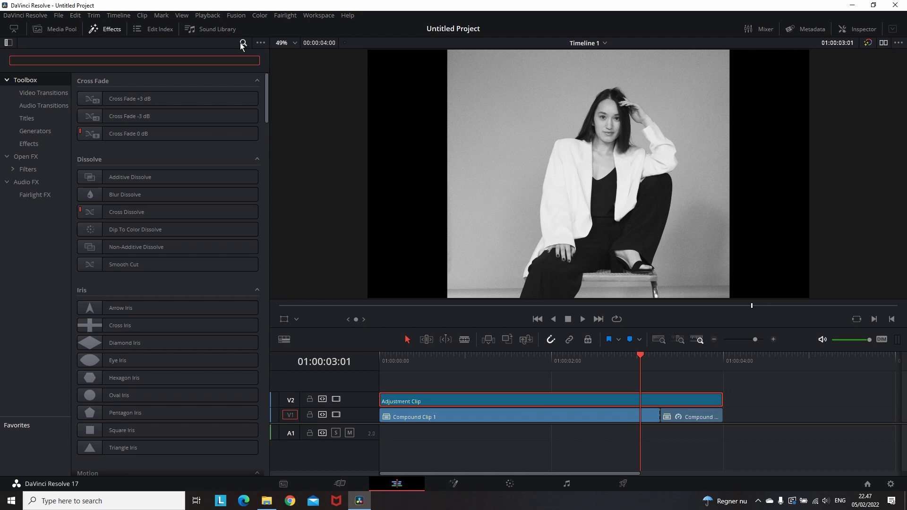
text(bor)
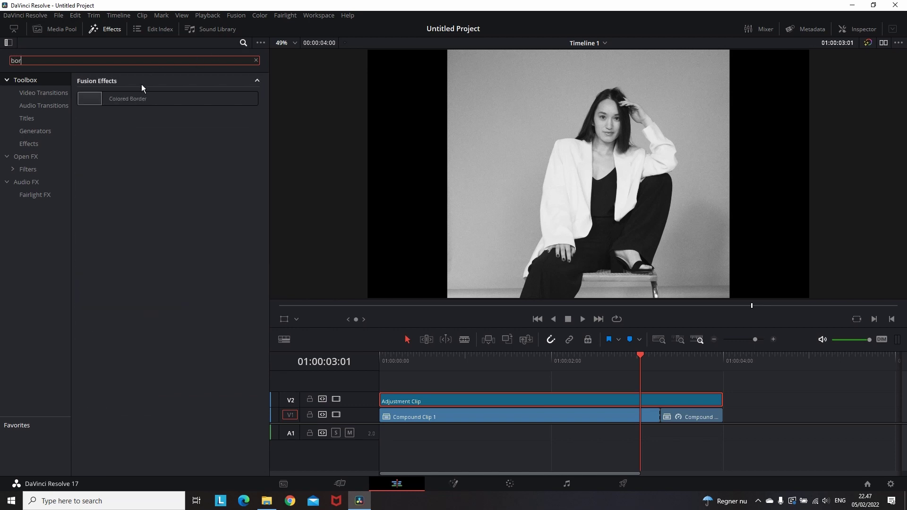
drag(157, 104, 475, 401)
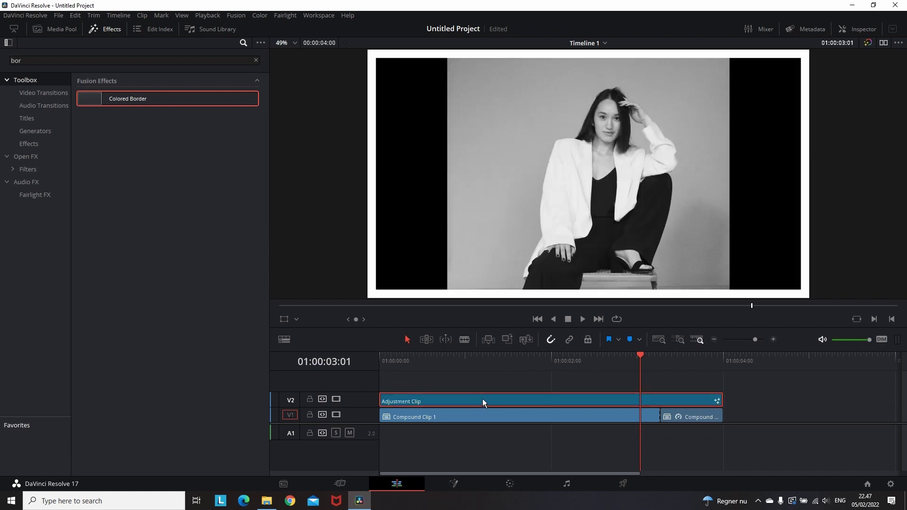
double_click(489, 396)
Step: Trim the Adjustment Clip to start at 01:00:03:08 and preview the border appearing
drag(646, 360, 655, 355)
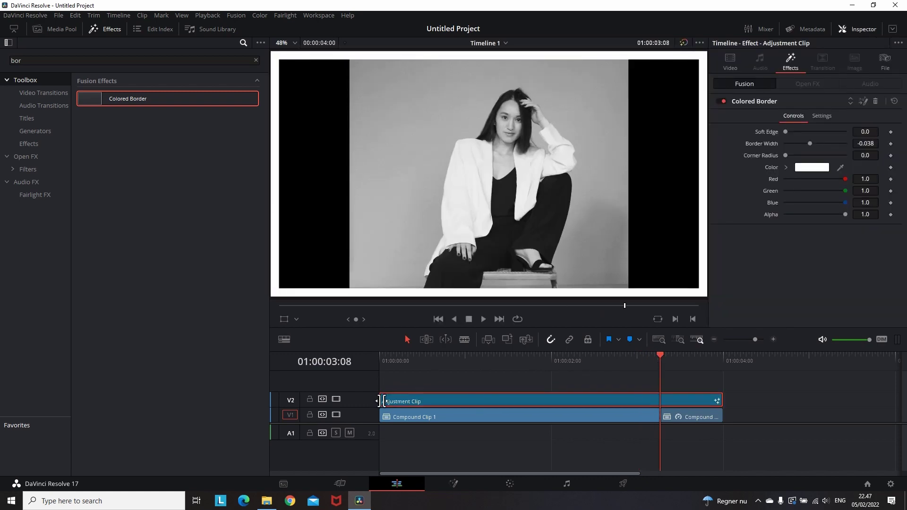
drag(381, 401, 660, 401)
click(630, 360)
click(594, 361)
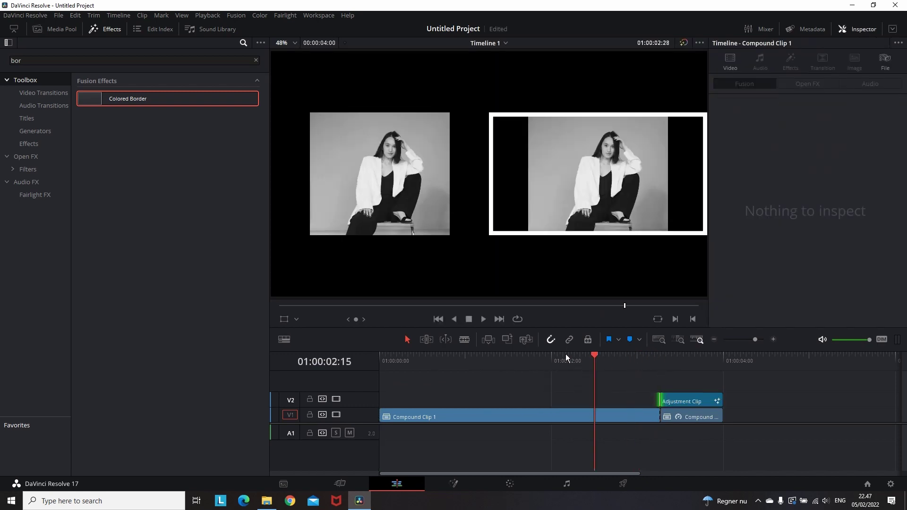
key(space)
click(654, 359)
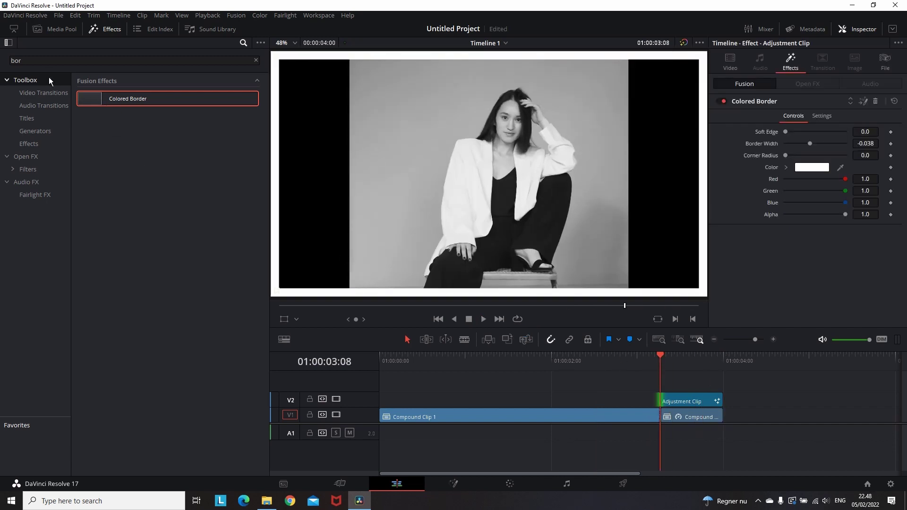
Step: Add a second Adjustment Clip on a new V3 track, starting just before the freeze
click(256, 60)
click(121, 63)
text(adju)
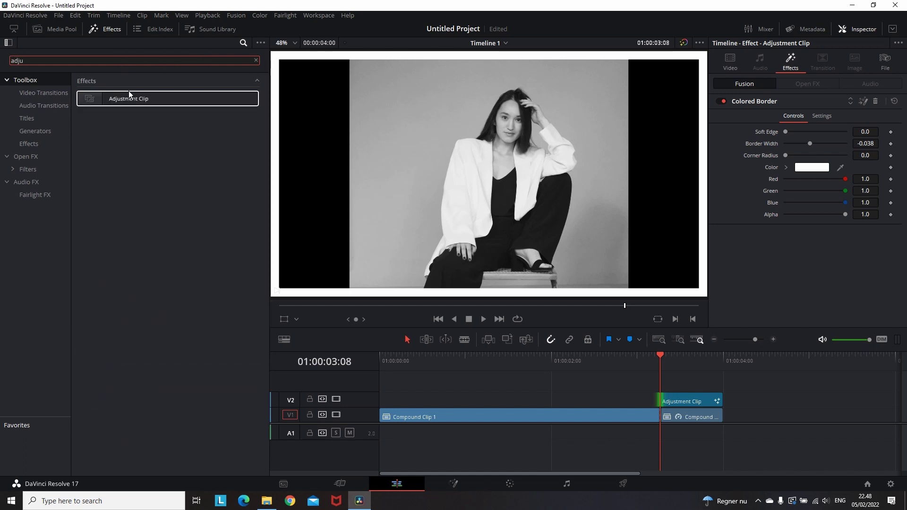
drag(129, 98, 624, 386)
click(718, 384)
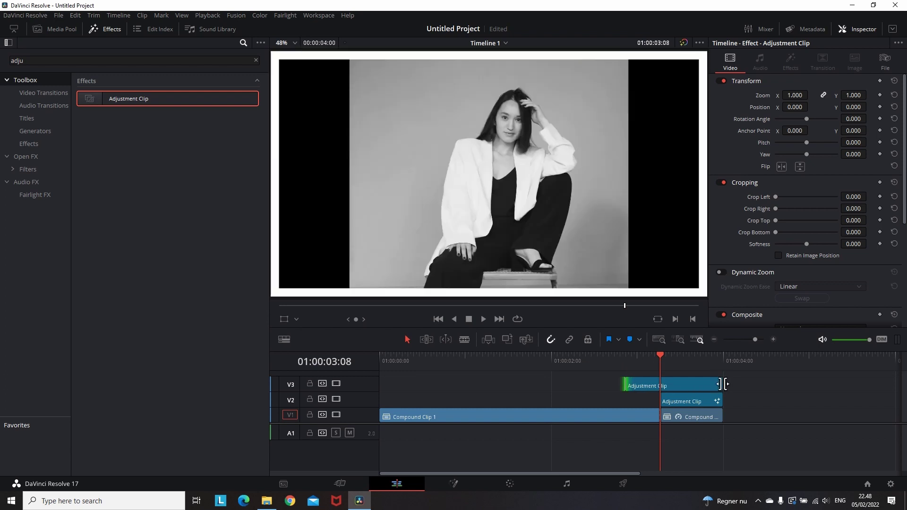
click(641, 386)
Step: Search Effects for 'color' and apply Color Generator to the V3 Adjustment Clip
click(255, 60)
click(28, 169)
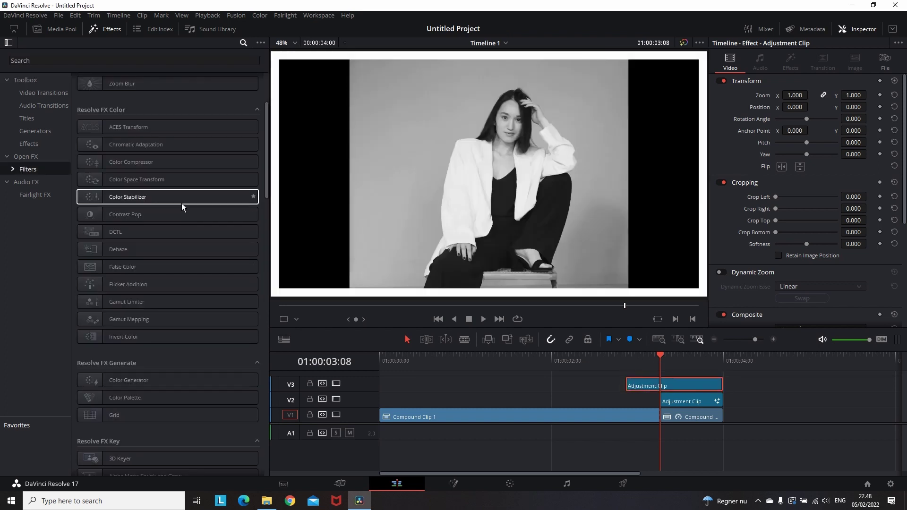
click(133, 61)
text(color)
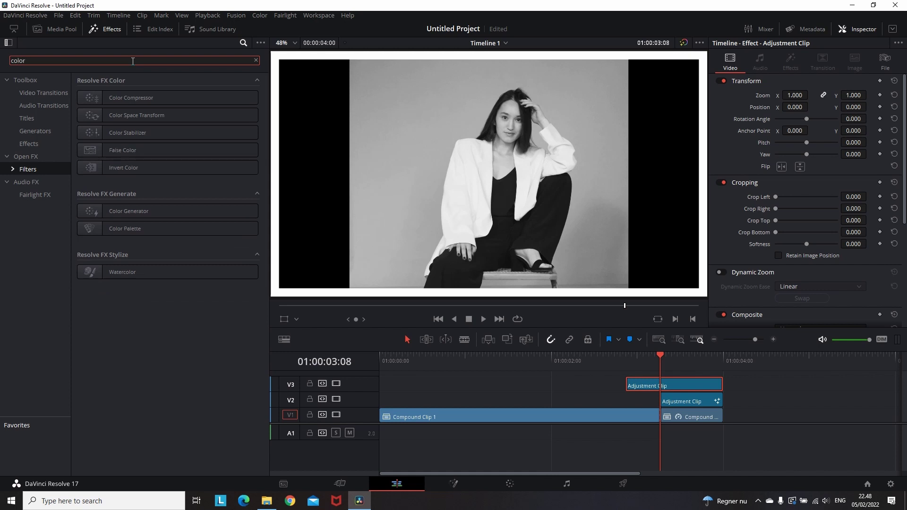
drag(132, 211, 673, 384)
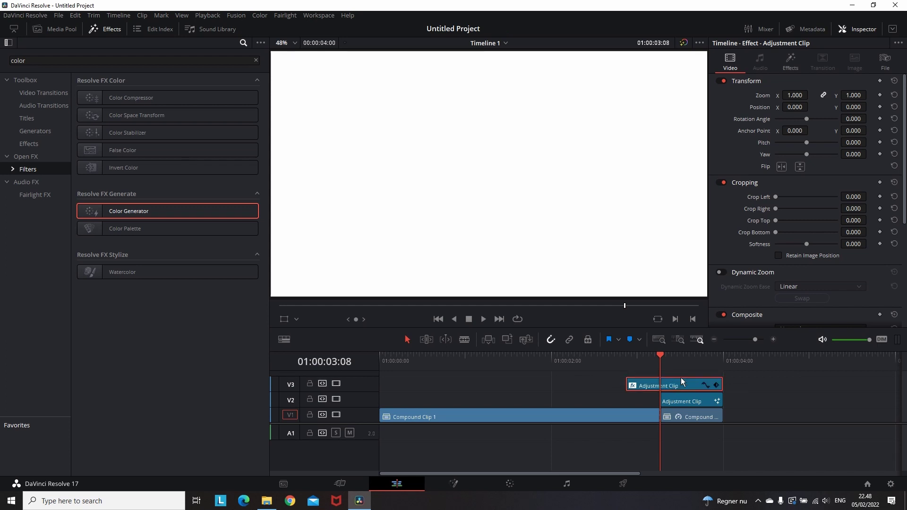
Step: Keyframe Color Generator's Global Blend: 0 at 03:07, about 0.77 at 03:08, 0 at 03:09
click(792, 61)
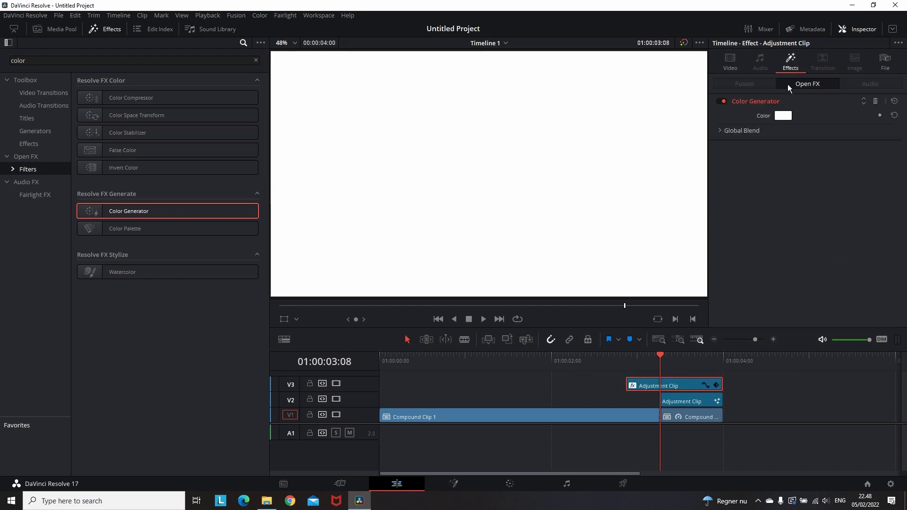
click(726, 133)
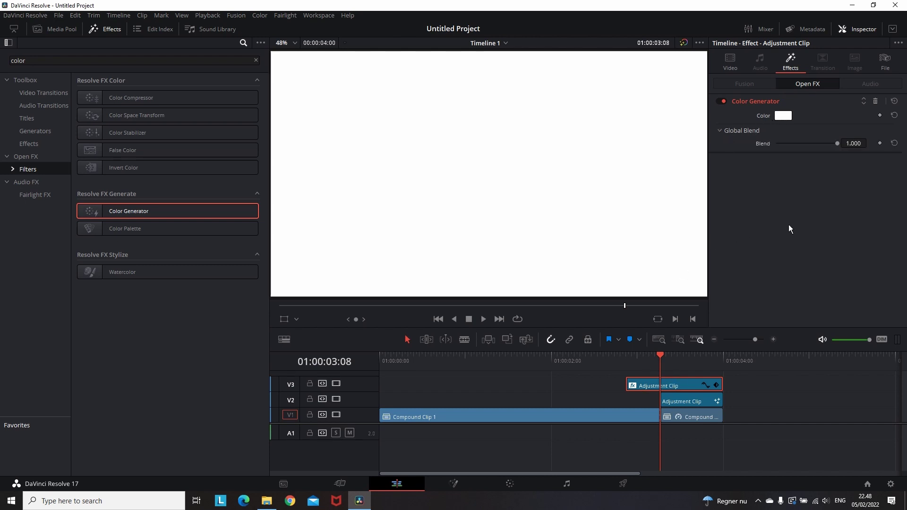
drag(837, 145, 768, 146)
scroll(664, 361, up, 2)
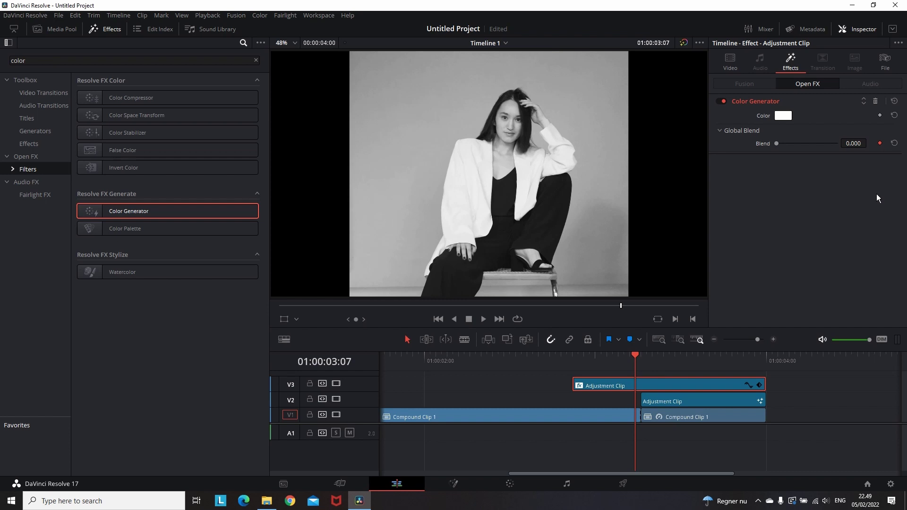
key(Right)
drag(775, 143, 848, 169)
key(Right)
drag(837, 144, 778, 151)
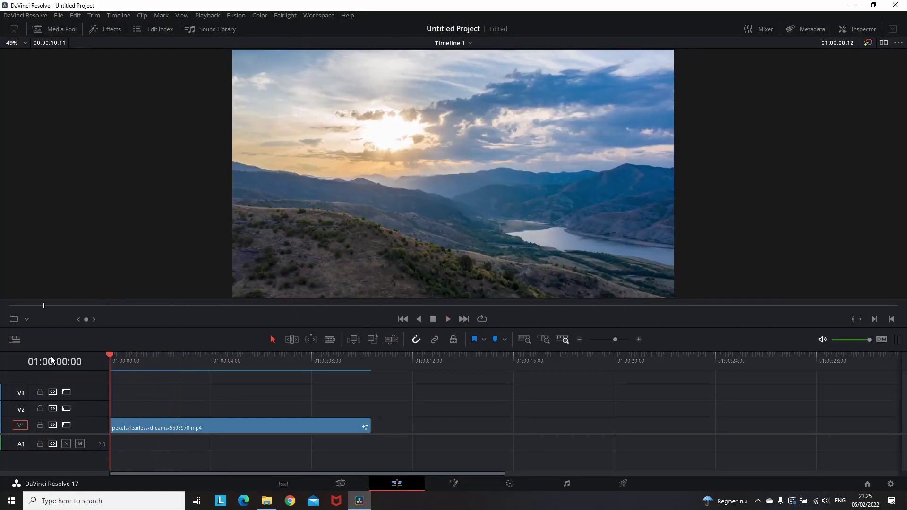
Step: Search Effects for 'fusio' and place a Fusion Composition clip on track V2
click(100, 30)
click(81, 61)
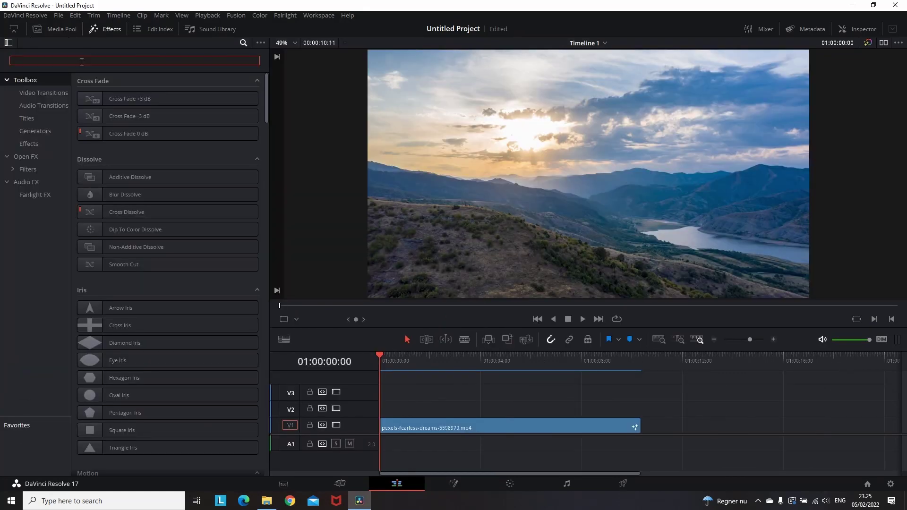
text(fusion)
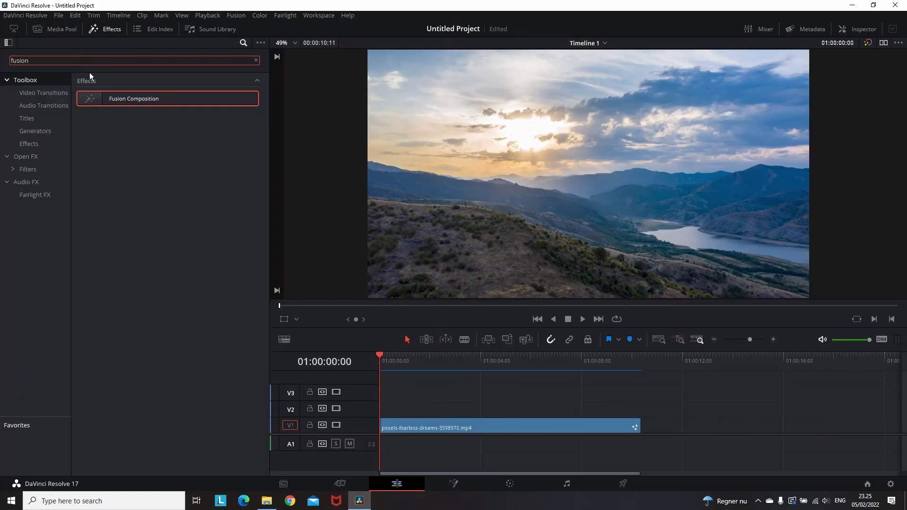
drag(93, 100, 364, 409)
click(109, 30)
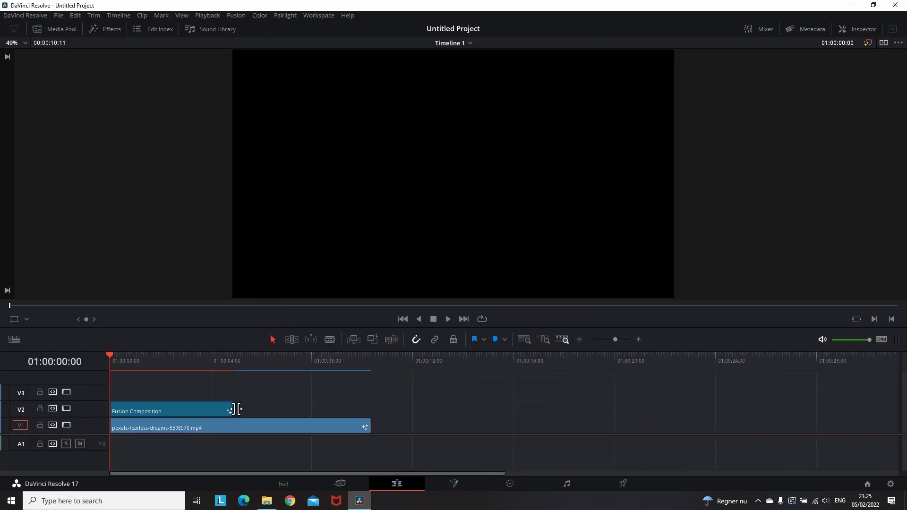
Step: Extend the Fusion clip to the landscape clip's end and merge new Background1 and Text1 nodes
drag(234, 409, 371, 409)
key(shift+5)
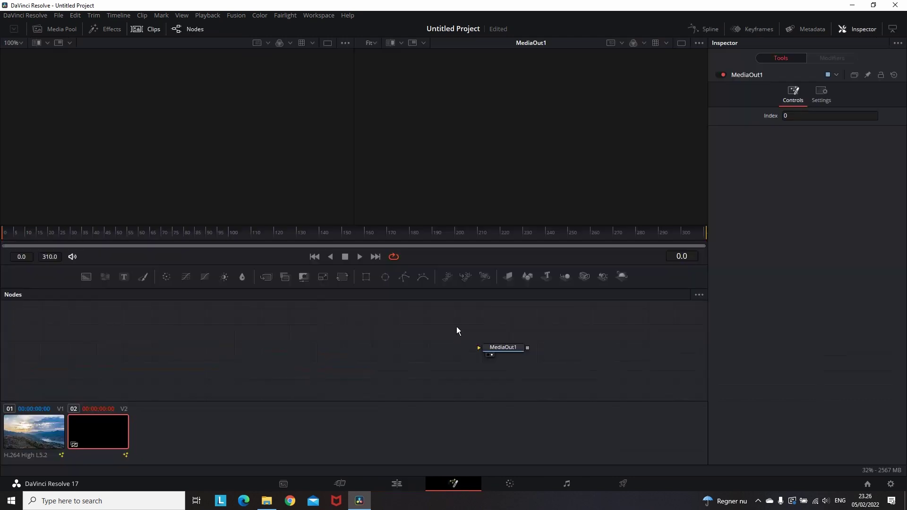
drag(90, 278, 285, 322)
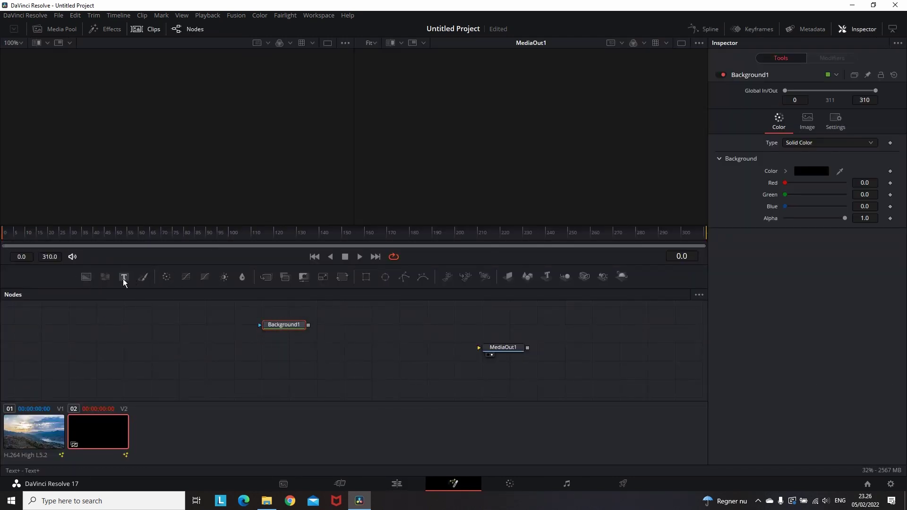
drag(124, 279, 282, 375)
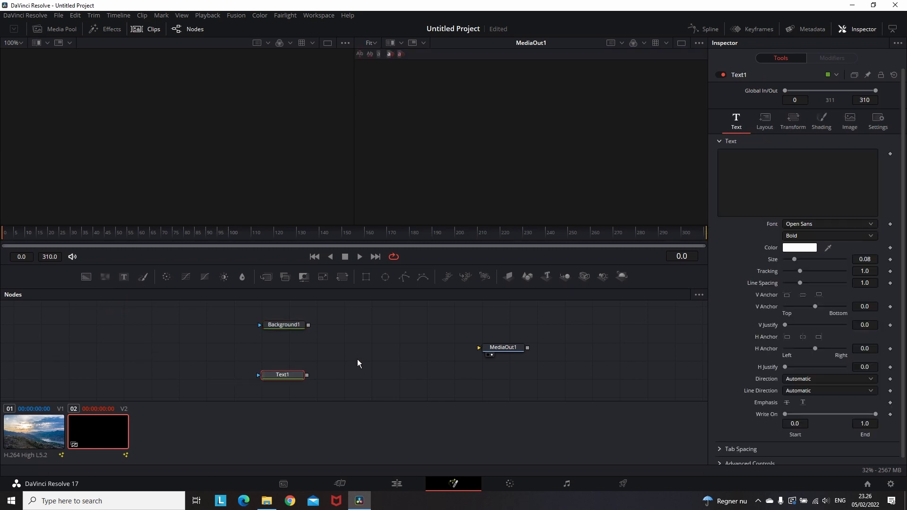
drag(308, 326, 499, 350)
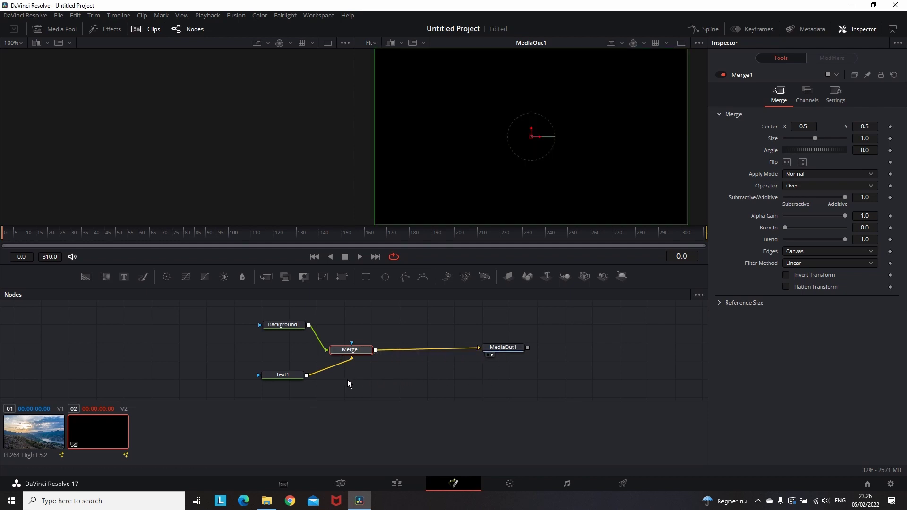
Step: Make Text1 read 'TEXT' in the Intro font at size about 0.5
click(285, 376)
key(1)
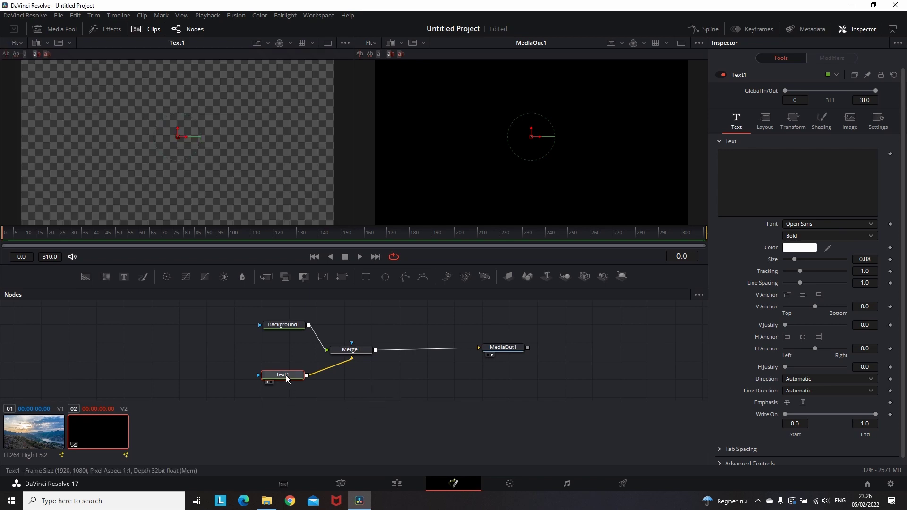
click(773, 165)
text(TEXT)
click(803, 225)
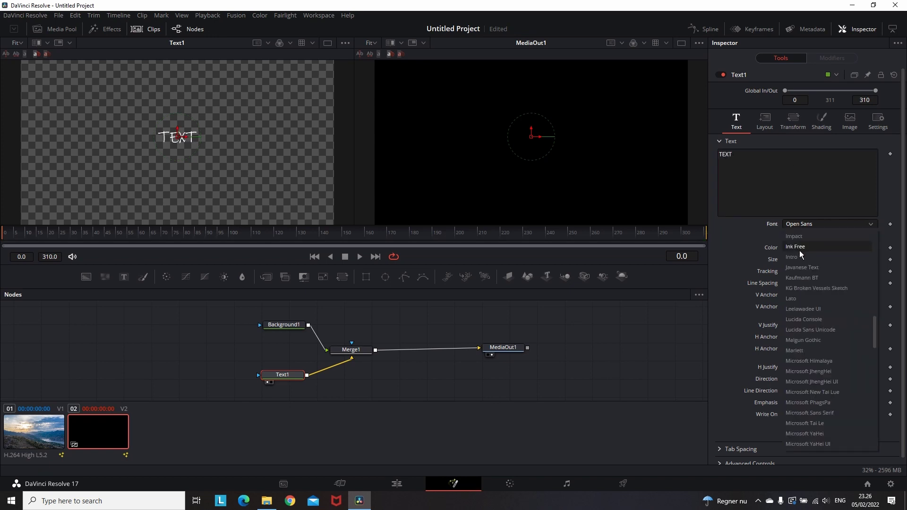
click(798, 256)
drag(860, 258, 880, 259)
Step: Set Merge1's Operator to XOr and play the composition to preview the knockout
click(346, 350)
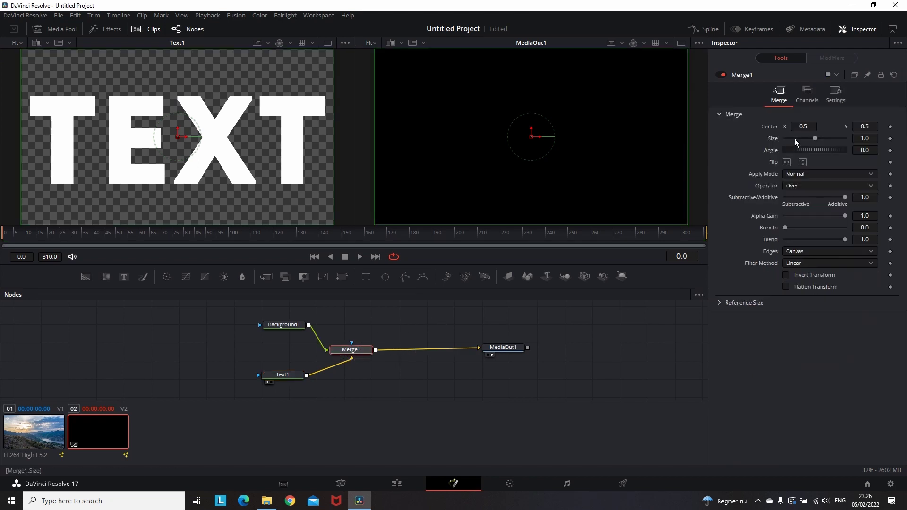
click(811, 185)
click(798, 240)
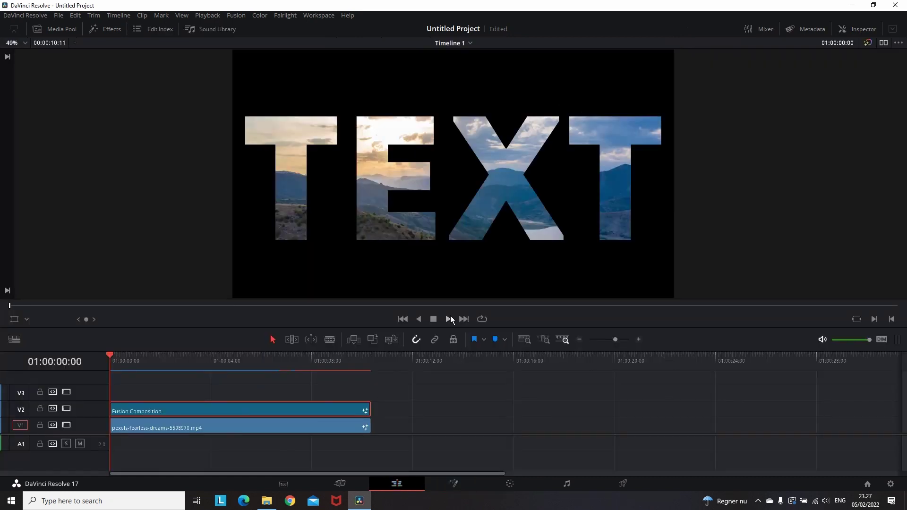
click(449, 318)
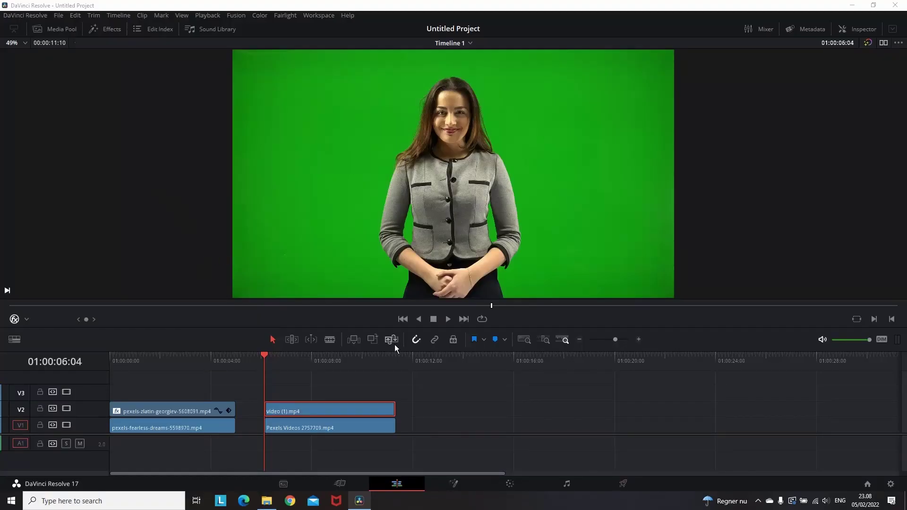
Step: Check the starfield under V2, then apply 3D Keyer to the video (1).mp4 clip
click(66, 408)
click(66, 408)
click(113, 30)
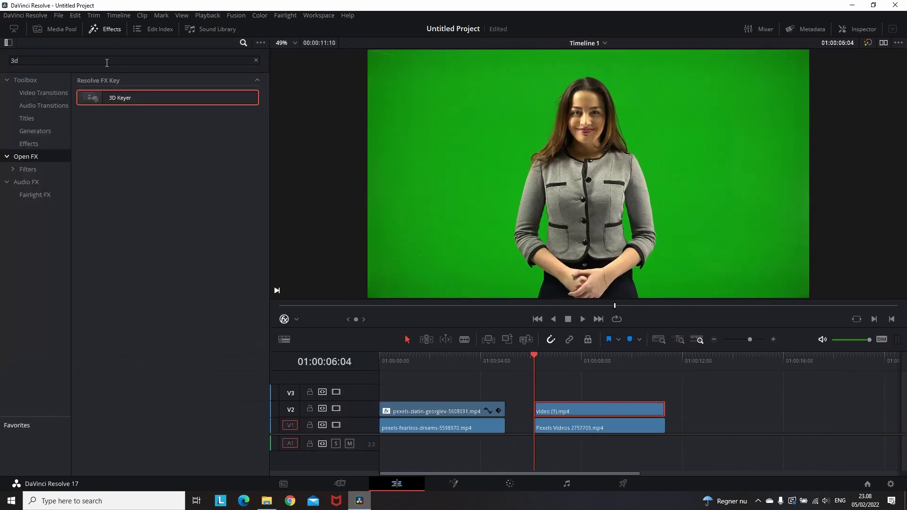
drag(105, 96, 564, 409)
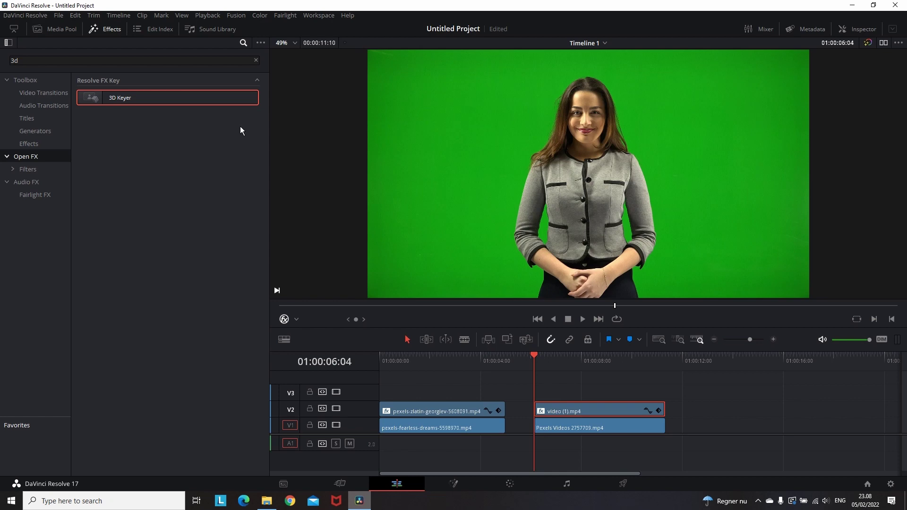
click(114, 30)
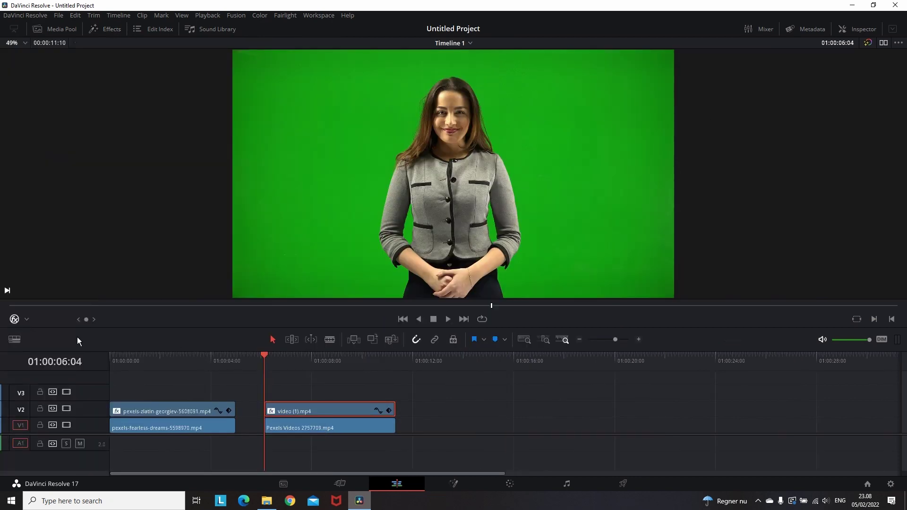
Step: Show the Open FX Overlay and stroke over the green on both sides of the presenter
click(27, 321)
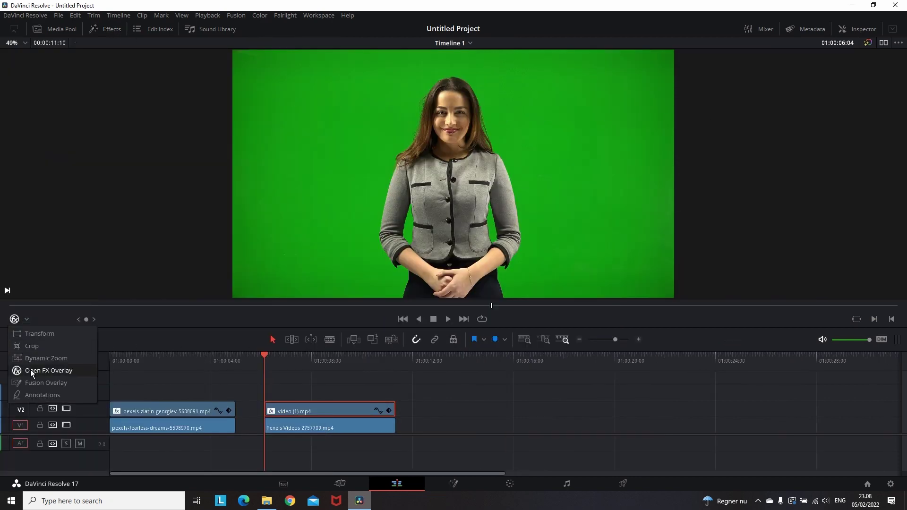
click(29, 371)
mouse_move(303, 285)
mouse_down()
mouse_move(259, 286)
mouse_move(237, 267)
mouse_move(239, 124)
mouse_up()
mouse_move(257, 163)
mouse_down()
mouse_move(308, 241)
mouse_move(317, 185)
mouse_move(364, 103)
mouse_up()
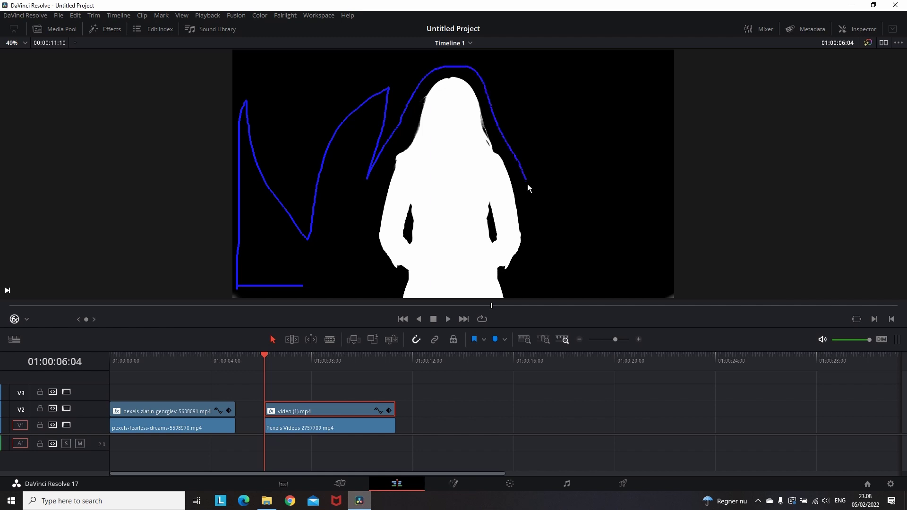
drag(528, 187, 534, 241)
mouse_move(518, 278)
mouse_down()
mouse_move(653, 275)
mouse_move(588, 231)
mouse_move(645, 179)
mouse_move(530, 143)
mouse_move(651, 110)
mouse_move(520, 70)
mouse_up()
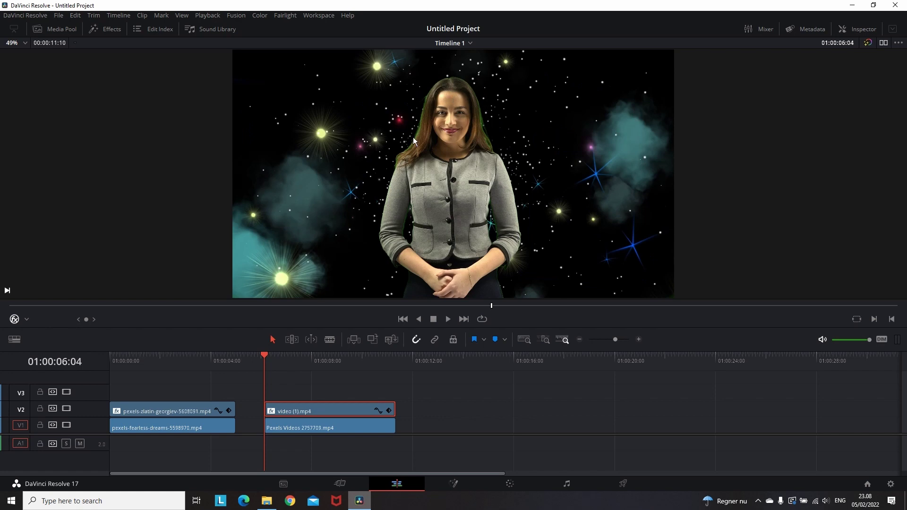
Step: In 3D Keyer Matte Finesse, set Clean Black to 41.8 and In/Out Ratio to -47.3, then save the project
click(849, 27)
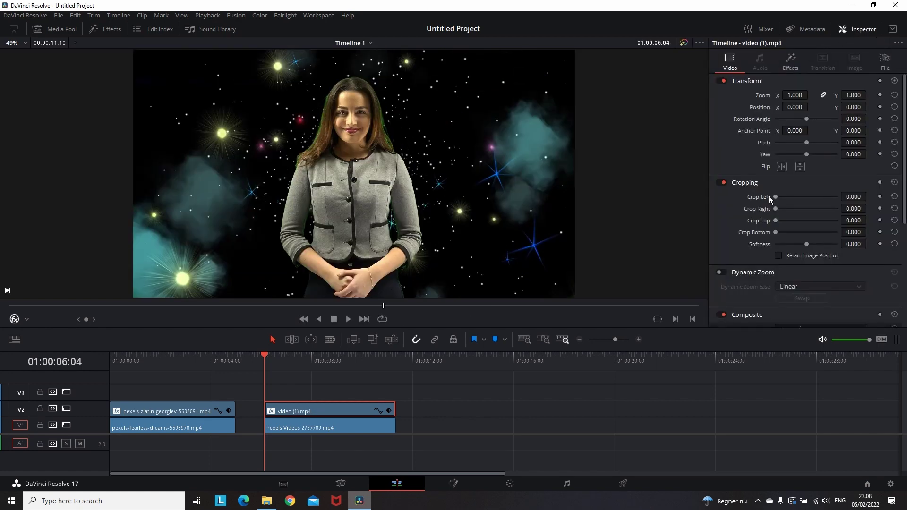
click(797, 59)
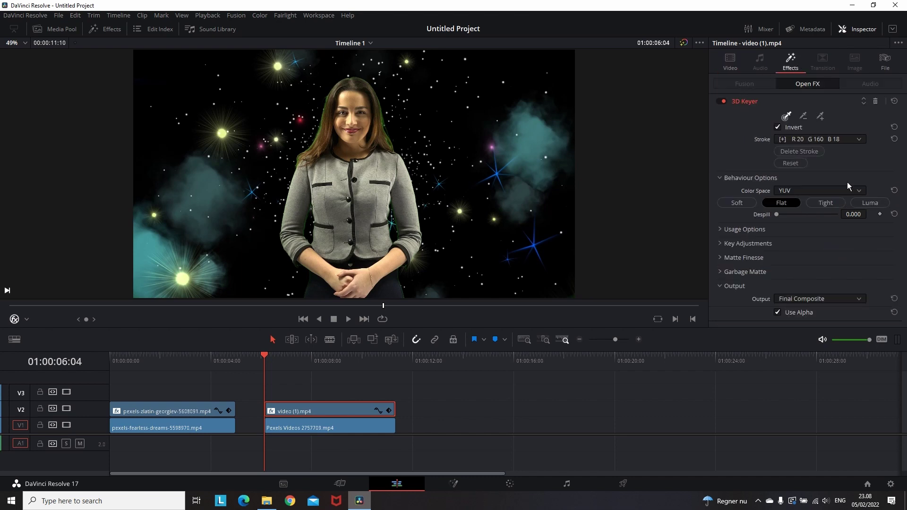
click(720, 259)
scroll(803, 258, down, 2)
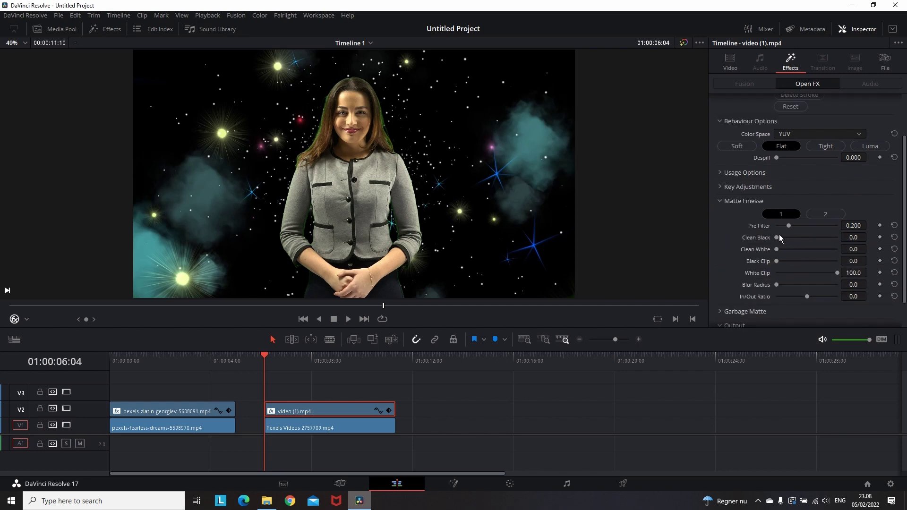
drag(776, 237, 801, 236)
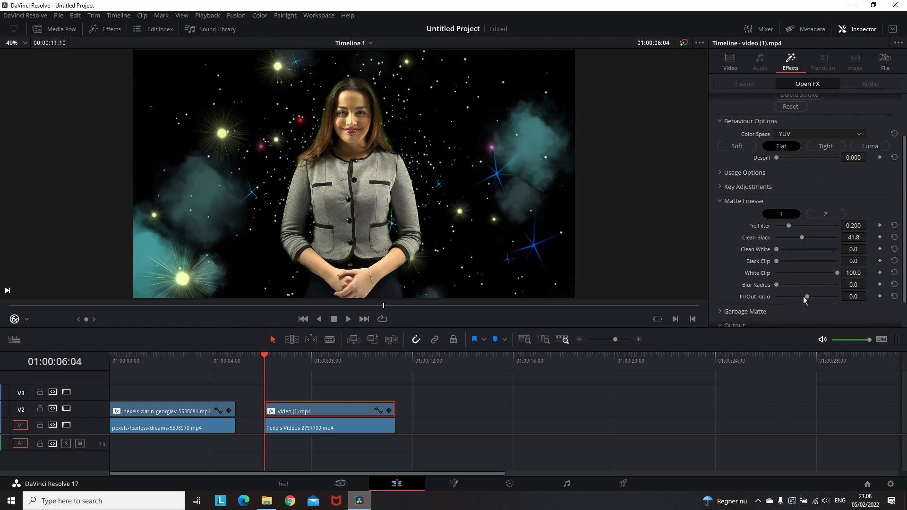
mouse_move(807, 297)
mouse_down()
mouse_move(826, 294)
mouse_move(792, 296)
mouse_up()
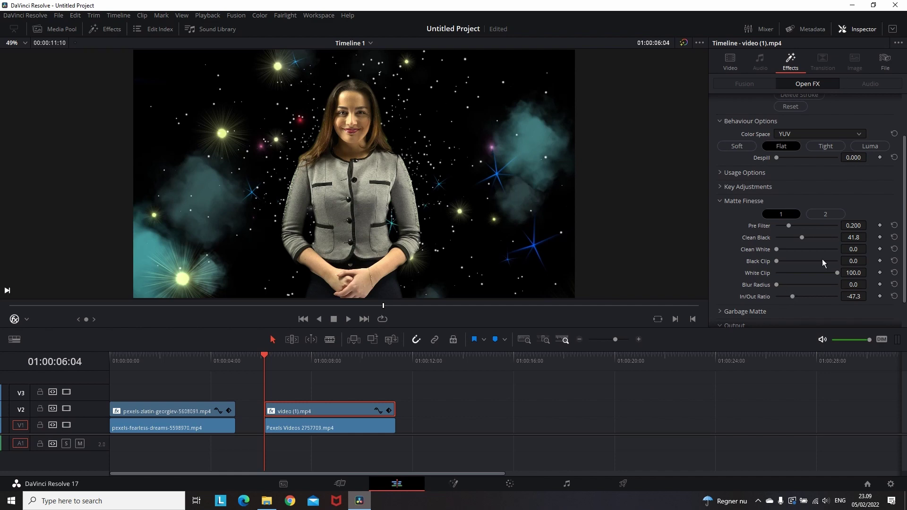
key(ctrl+s)
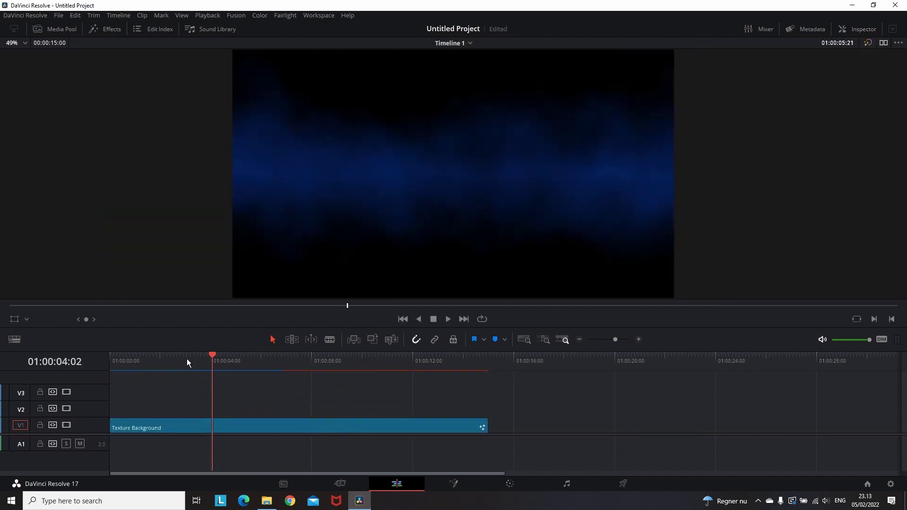
Step: Place a Text+ title on V2 and extend it to match the Texture Background's length
key(Home)
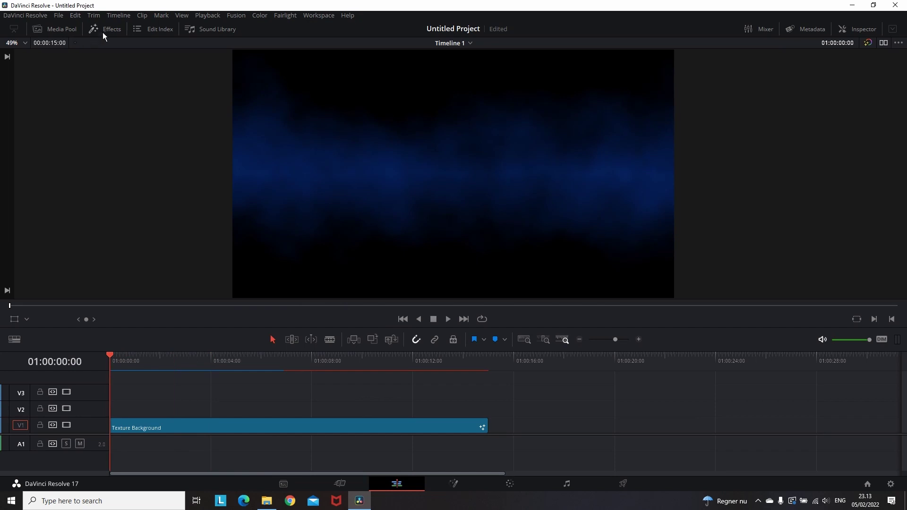
click(104, 32)
click(30, 118)
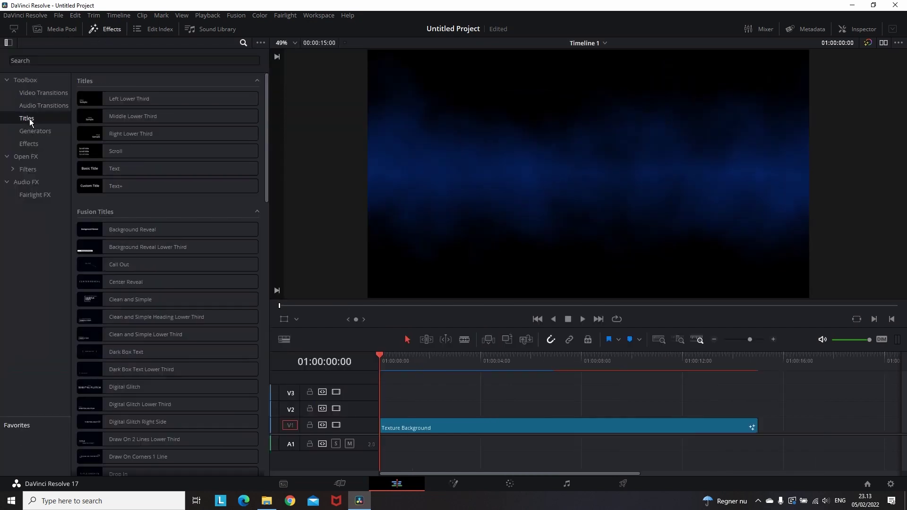
drag(133, 186, 393, 400)
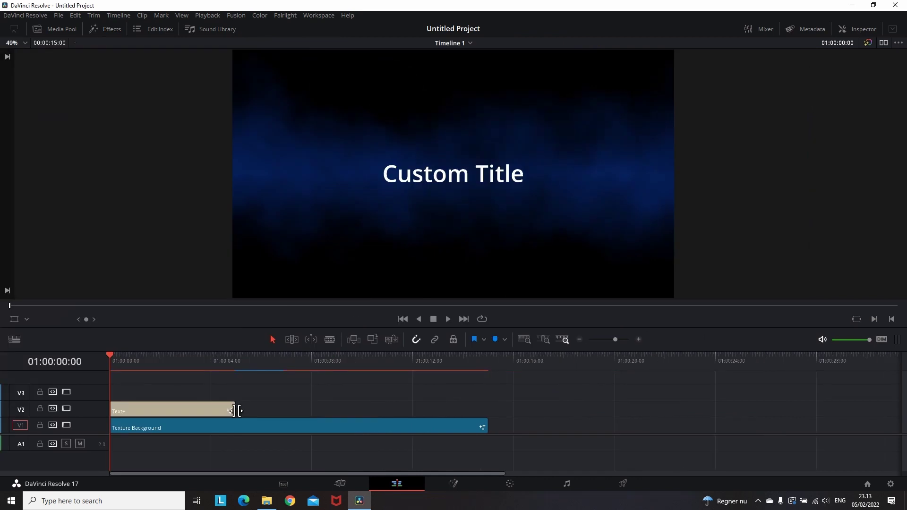
drag(237, 410, 487, 410)
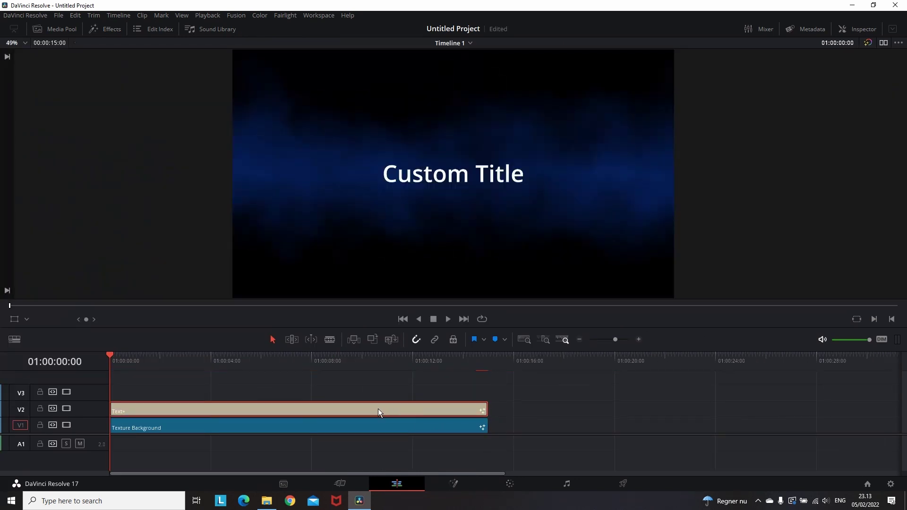
Step: Drive the Text+ title's text with TimeCode so it reads as a running counter
click(849, 31)
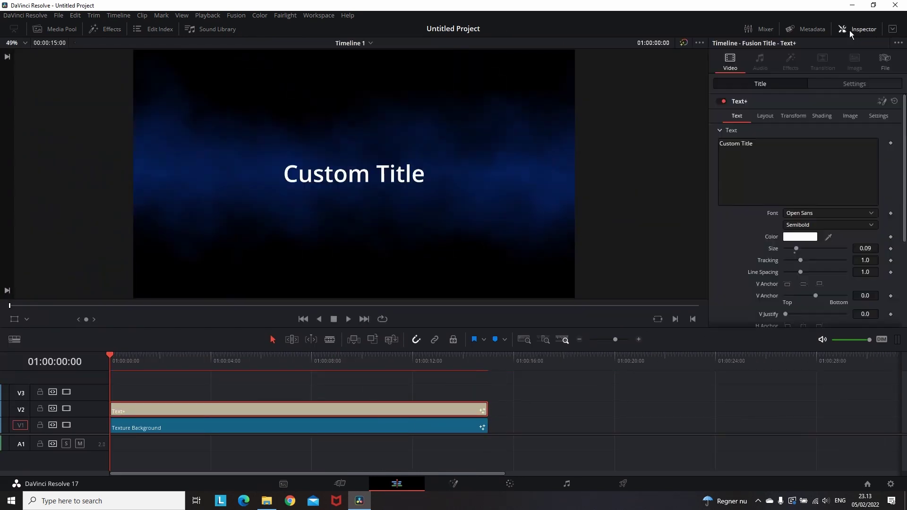
right_click(764, 147)
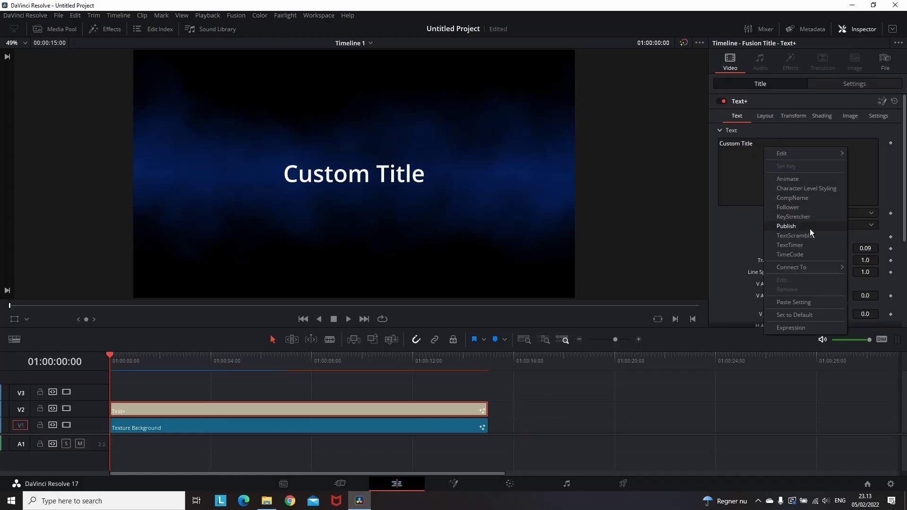
click(809, 253)
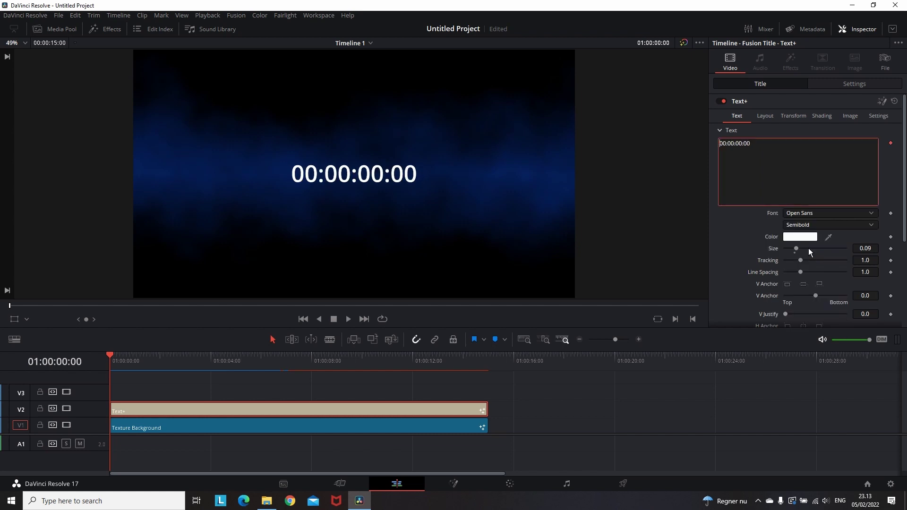
Step: Play the timeline to check the timecode counts up, then return to the start
click(348, 319)
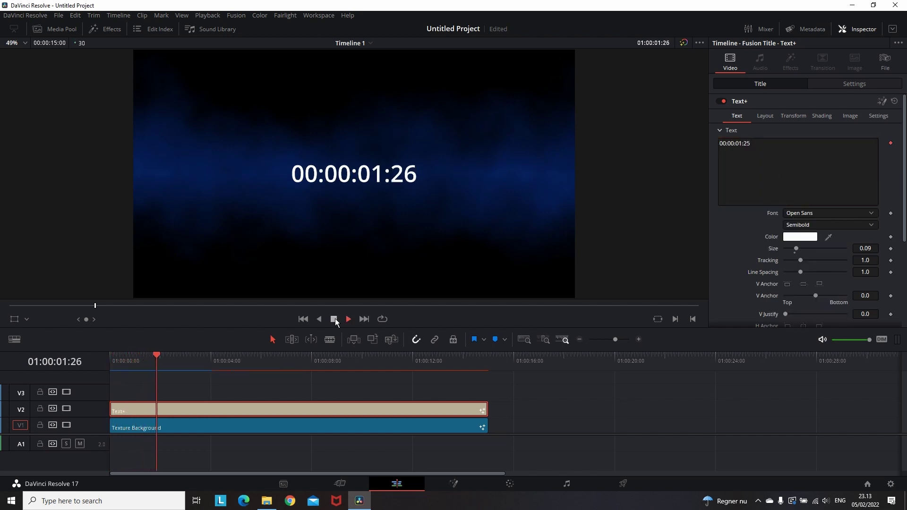
key(space)
key(Home)
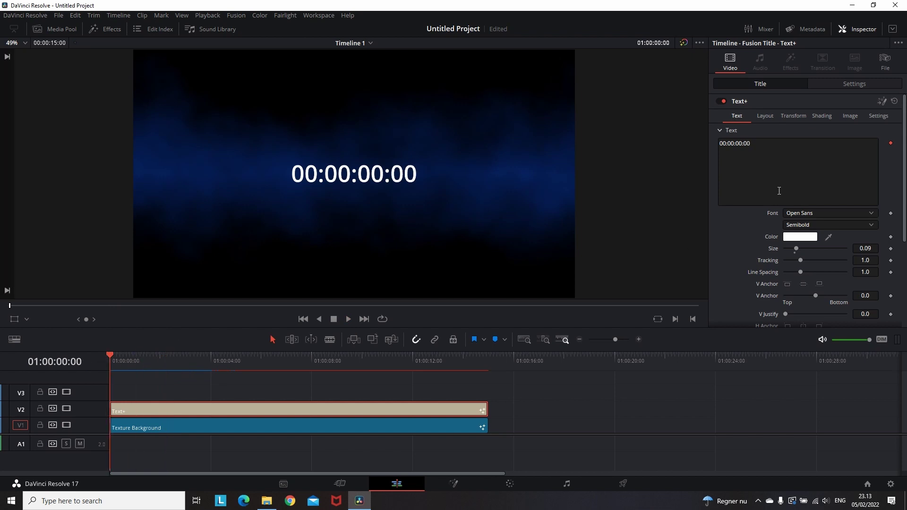
Step: Set the title's Write On Start to 0.489 so the timecode reads 00:00, and preview it
scroll(830, 188, down, 2)
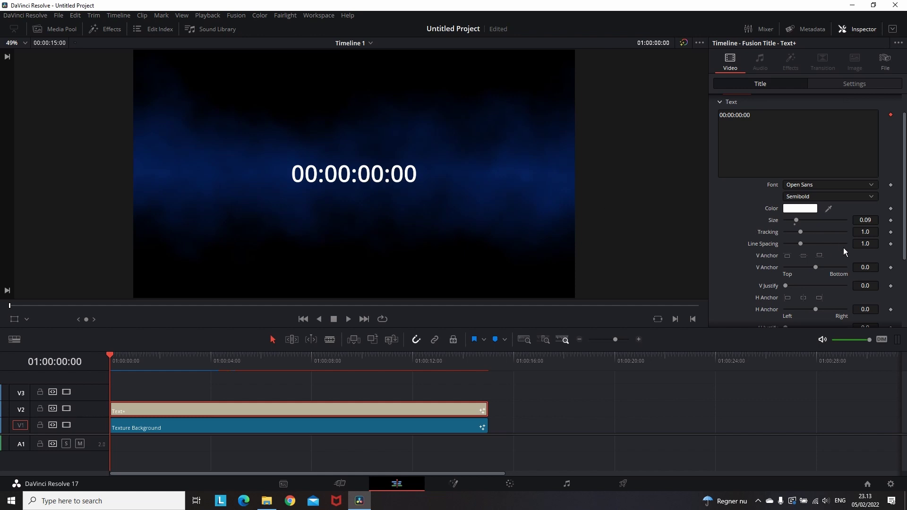
scroll(844, 248, down, 2)
scroll(845, 260, down, 2)
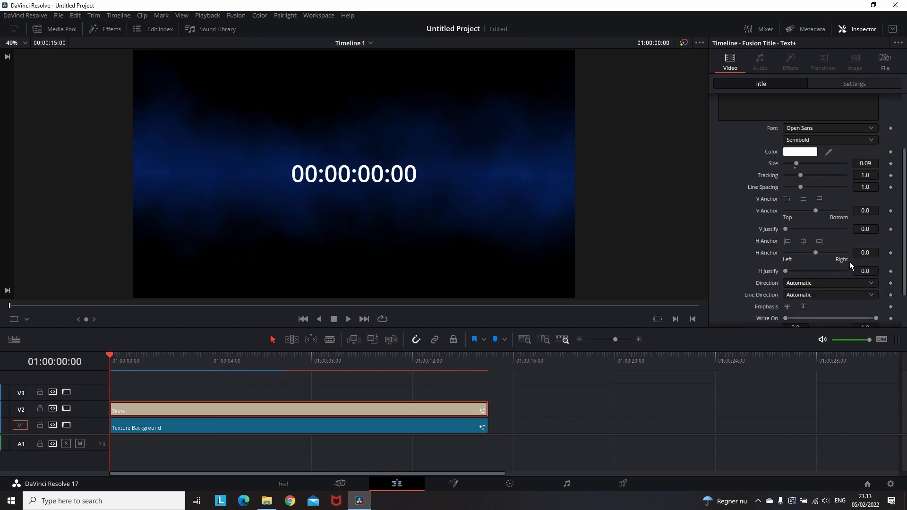
scroll(849, 260, down, 2)
scroll(858, 260, down, 1)
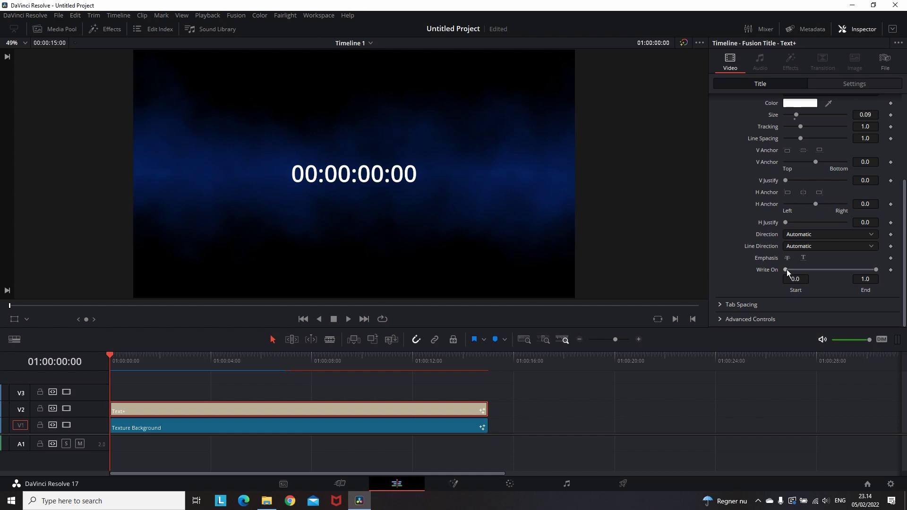
drag(786, 269, 829, 267)
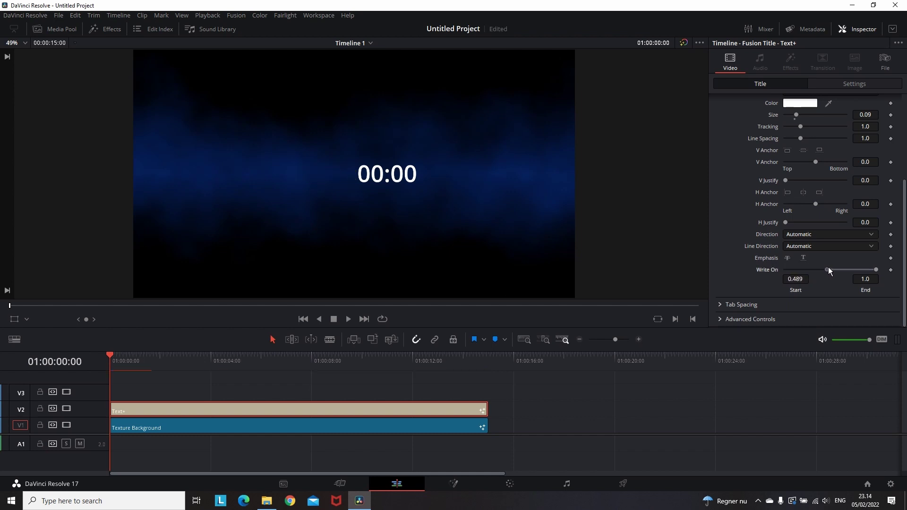
click(350, 319)
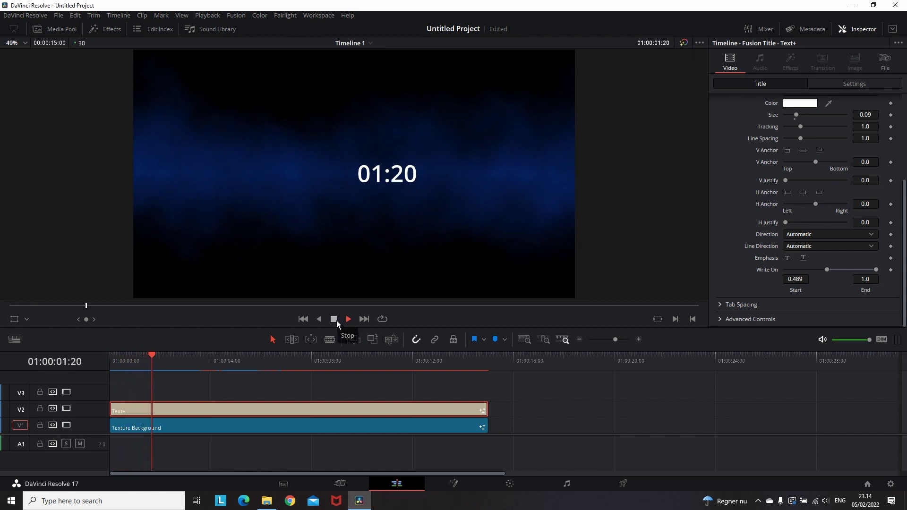
click(334, 319)
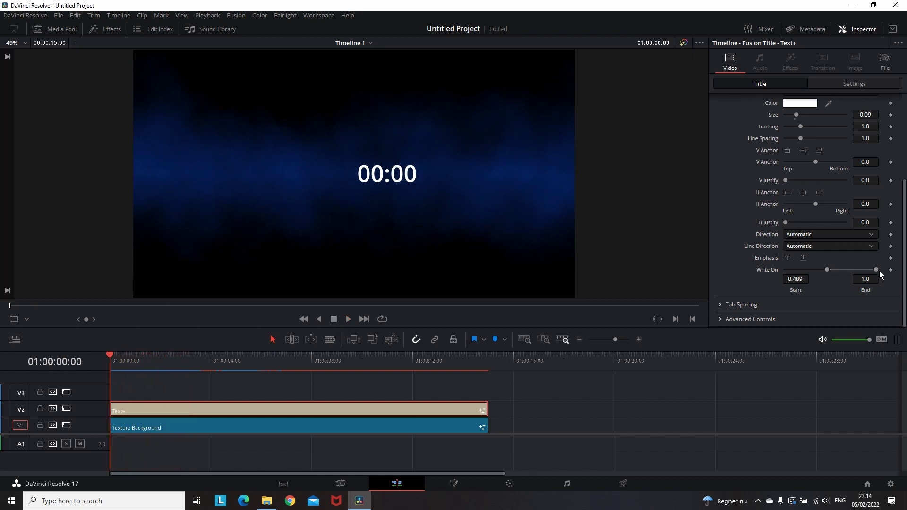
Step: Set Write On End to 0.694 to drop the frame digits, then preview the counter playing
drag(876, 270, 805, 272)
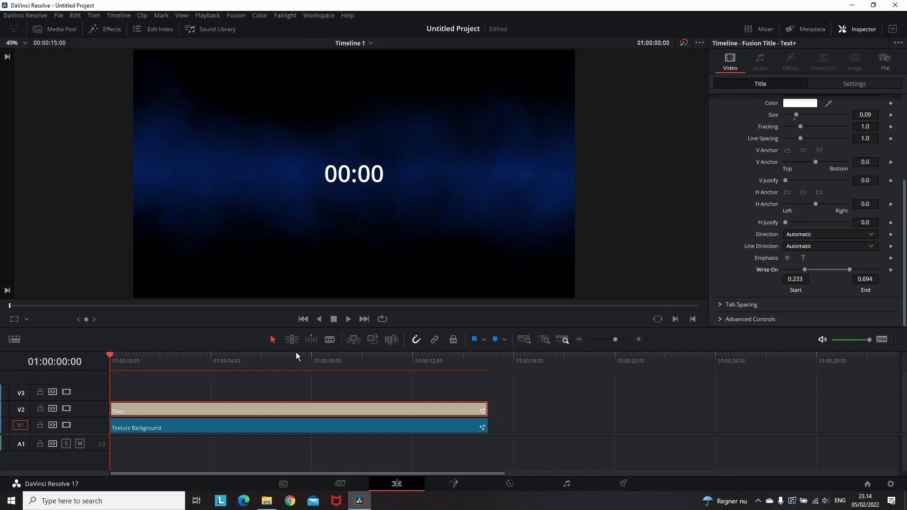
click(353, 317)
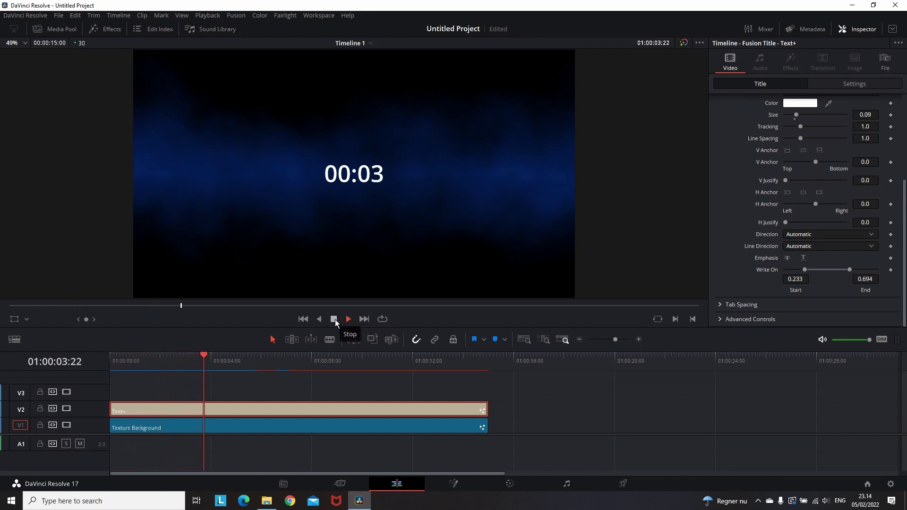
click(336, 319)
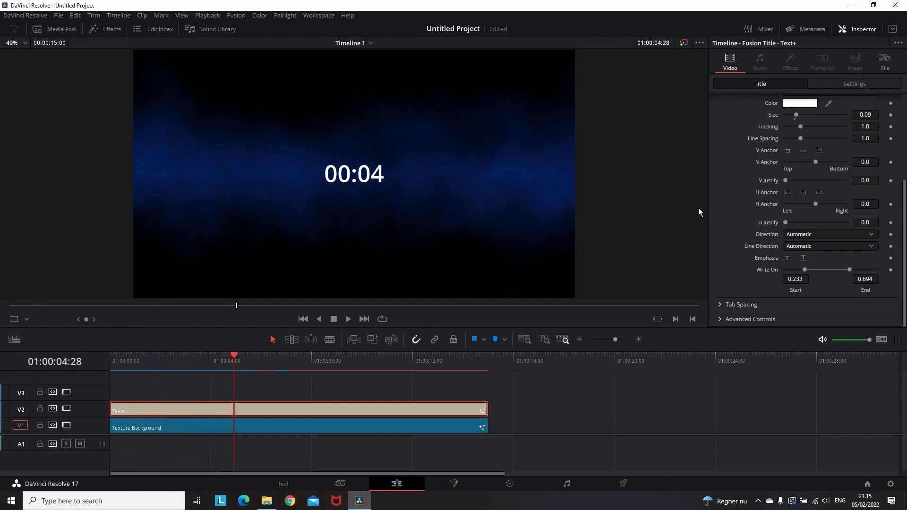
click(828, 86)
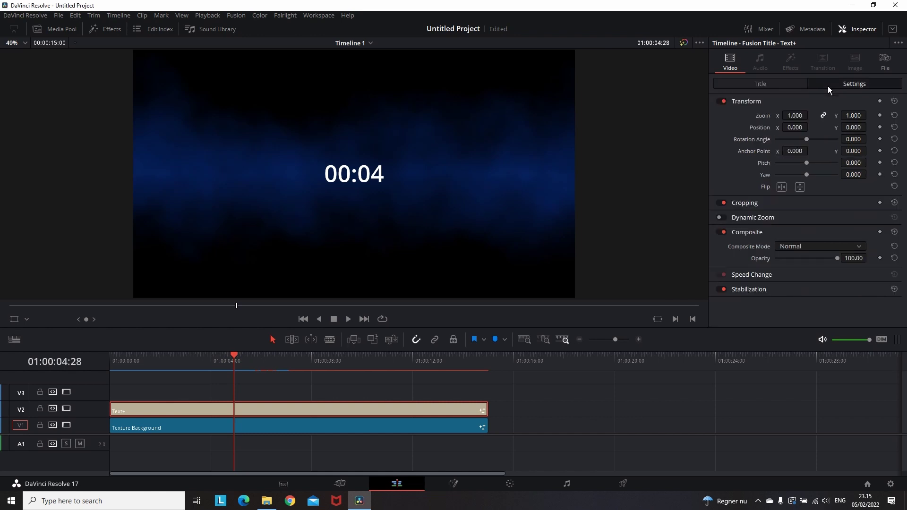
click(798, 84)
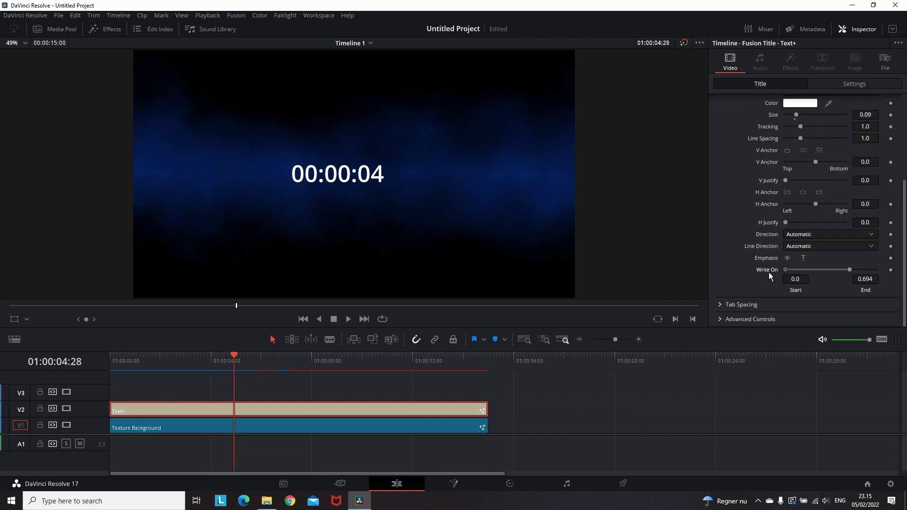